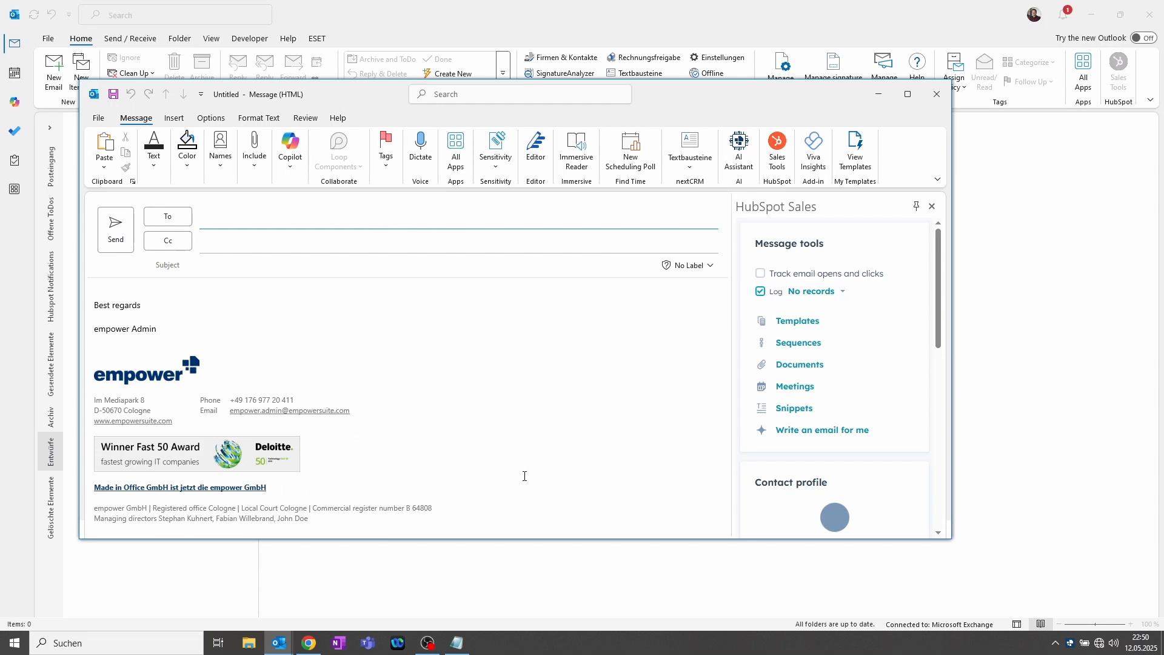
# Step: Close the blank untitled message and open the Companies management window for the signatures
pyautogui.click(944, 93)
pyautogui.click(586, 356)
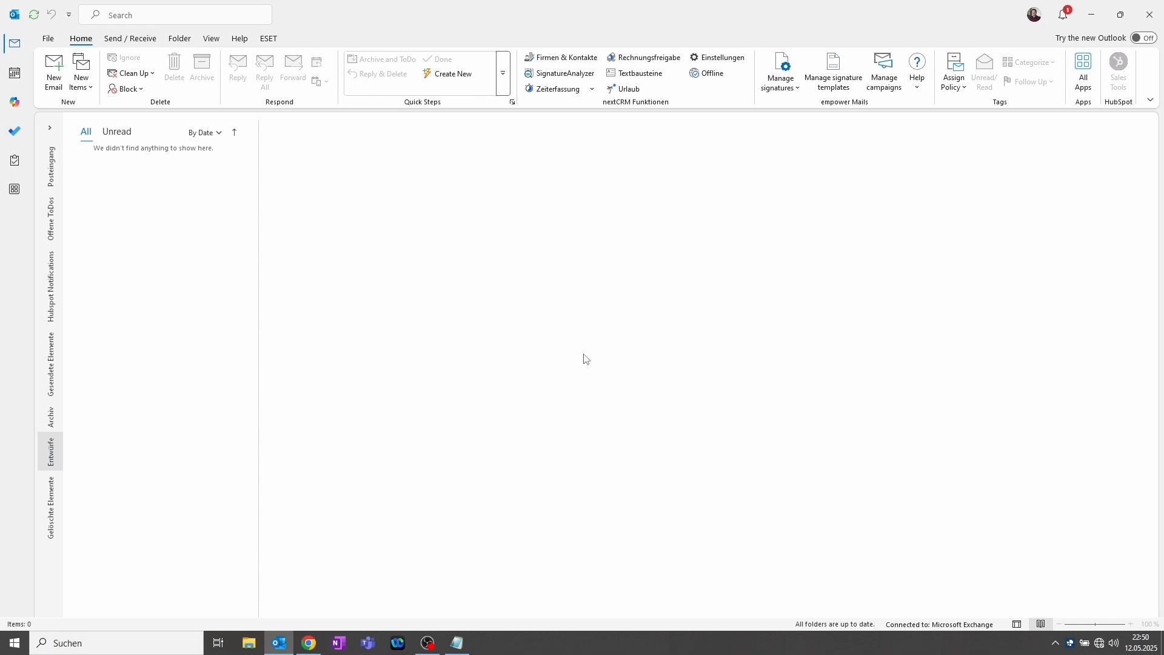
pyautogui.click(798, 91)
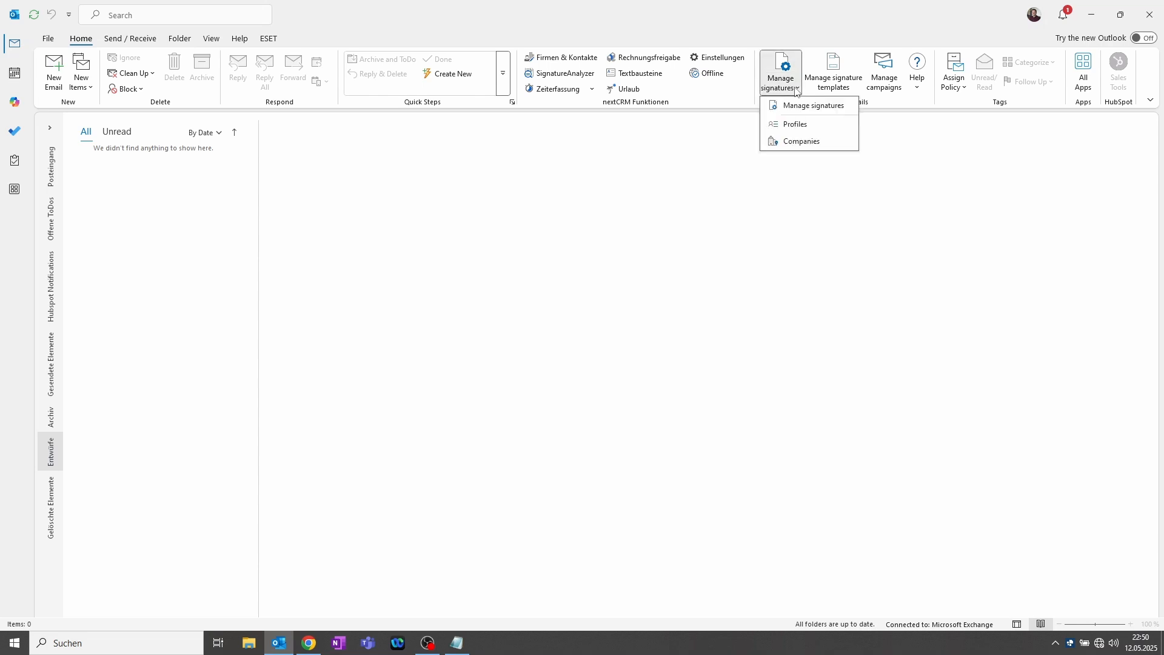
pyautogui.click(800, 142)
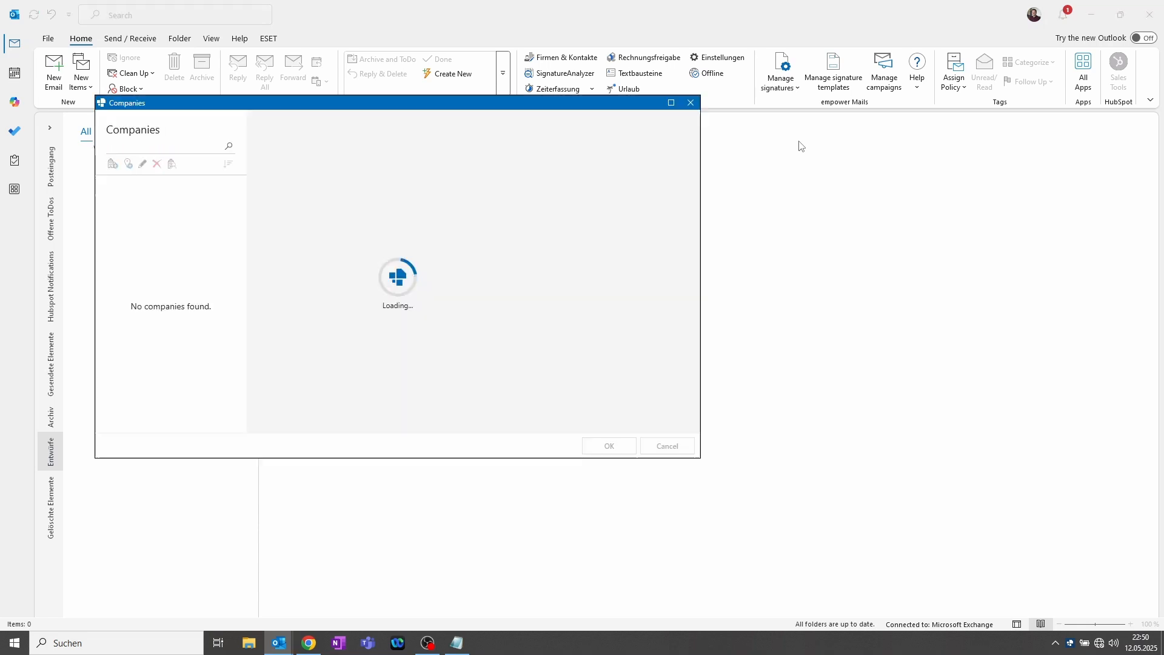
pyautogui.moveTo(466, 106); pyautogui.dragTo(656, 158)
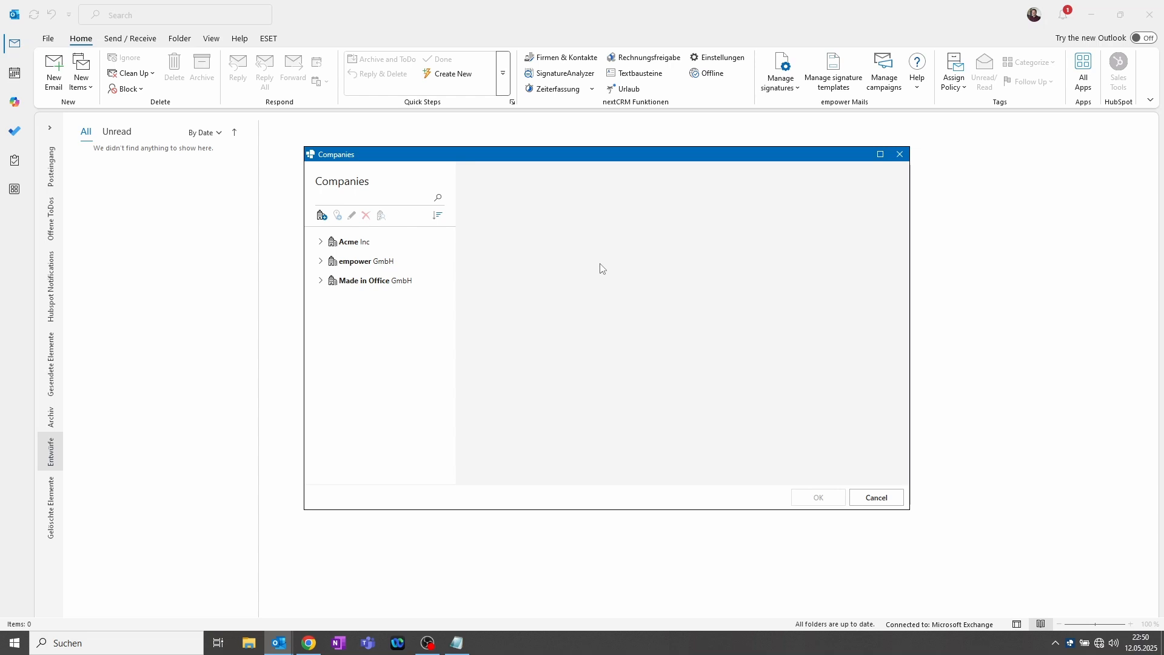
# Step: Create a company named "Example" with the legal entity type Inc_US
pyautogui.click(322, 216)
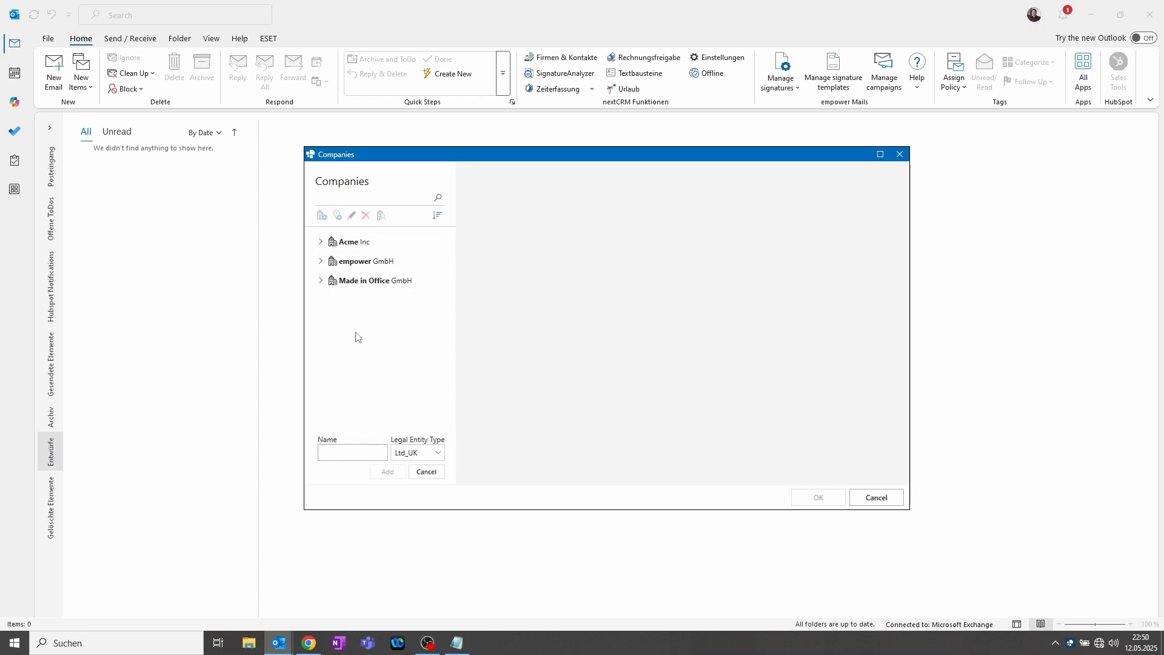
pyautogui.write('Example')
pyautogui.click(438, 452)
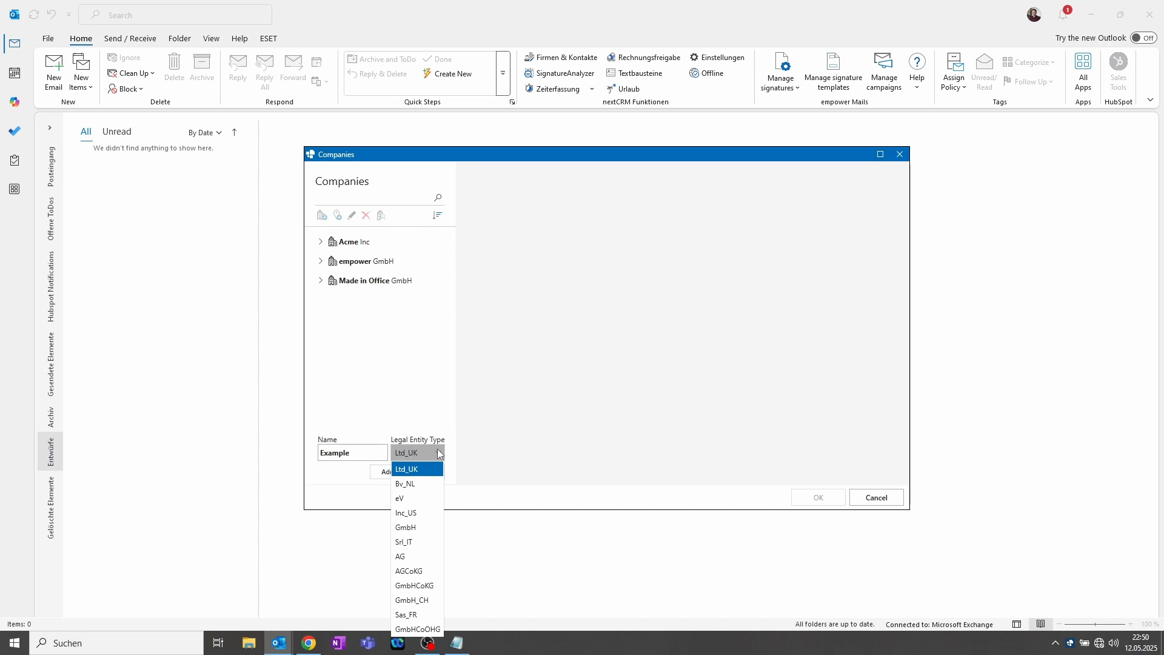
pyautogui.click(405, 512)
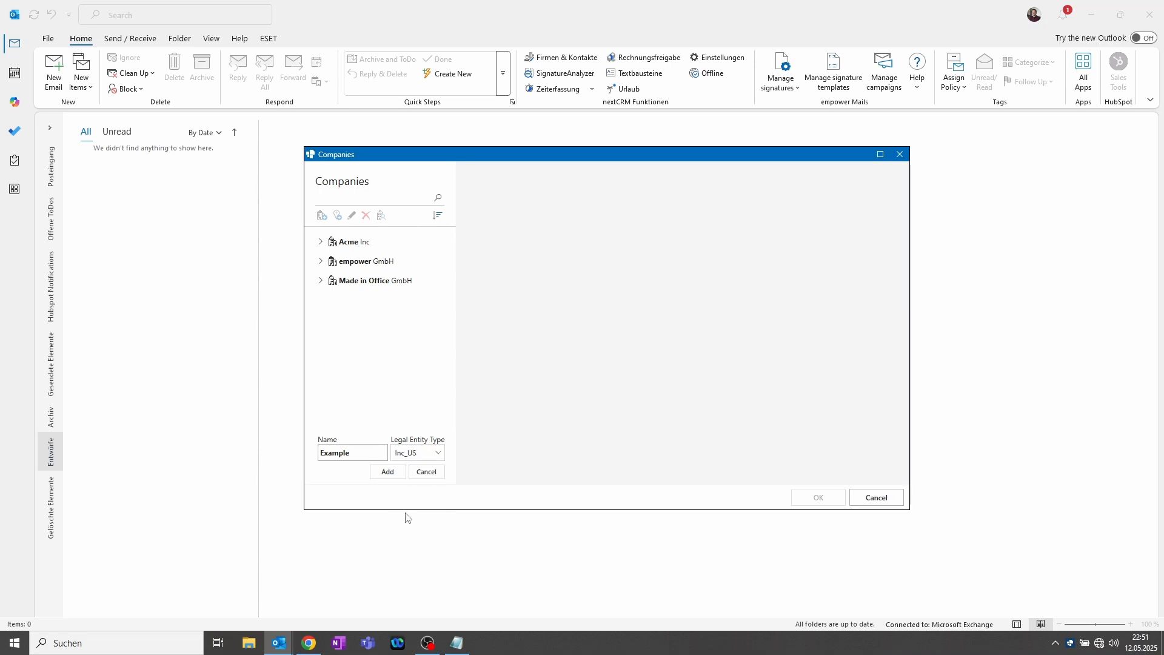
pyautogui.click(390, 474)
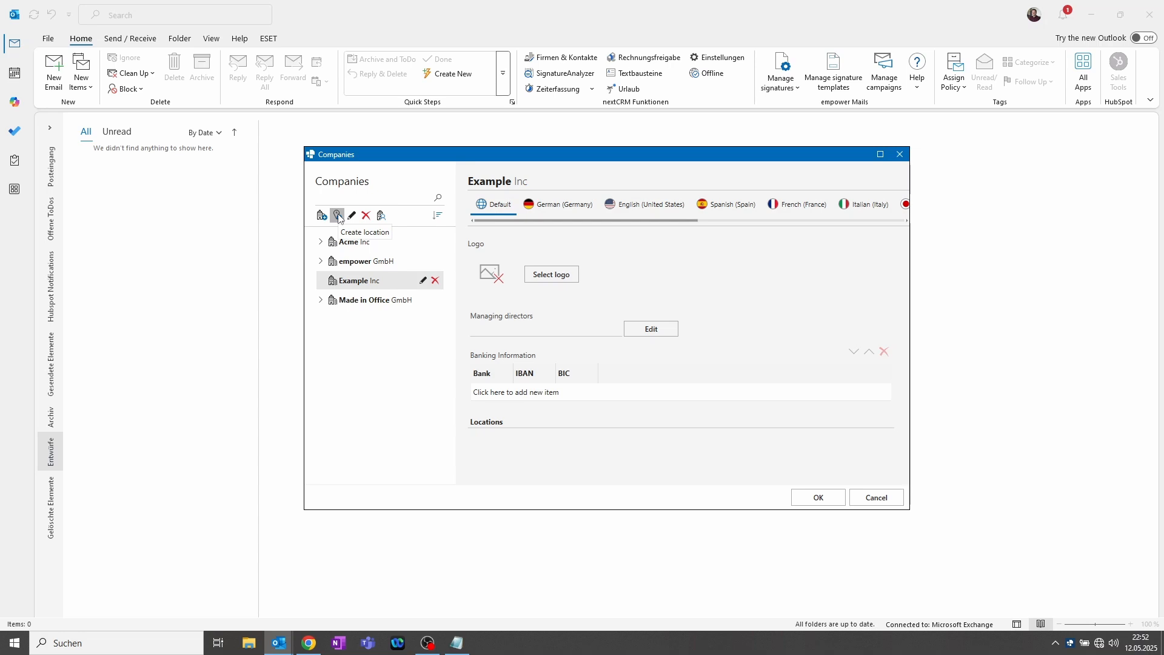
# Step: Add a location named "Cologne" to the company Example Inc
pyautogui.click(337, 217)
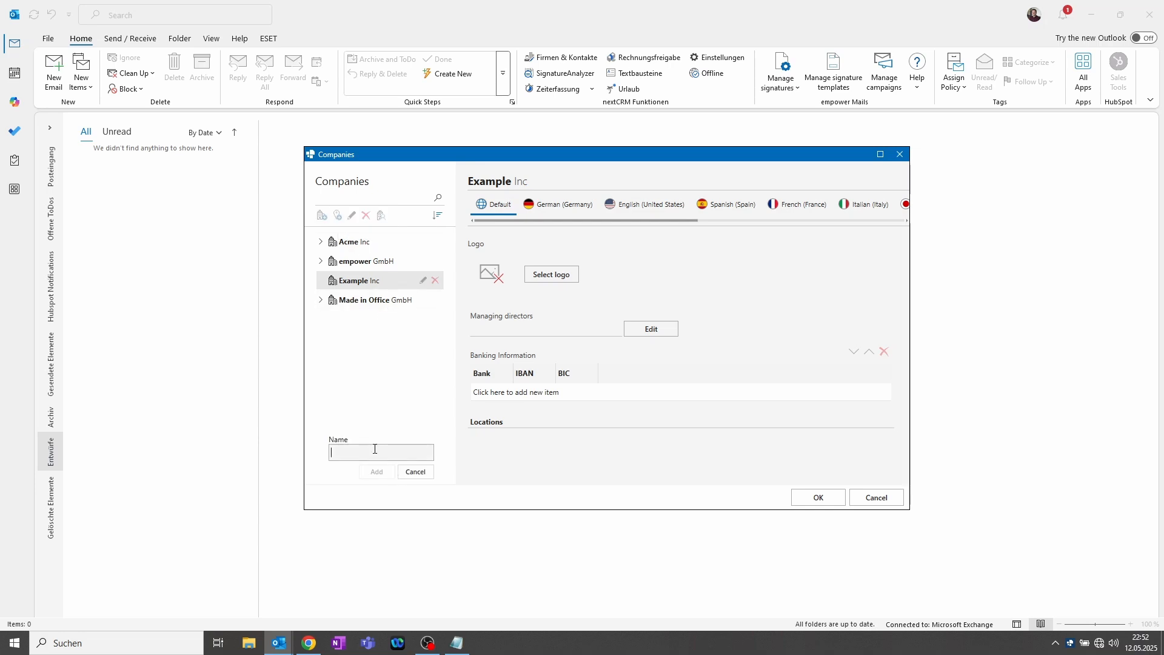
pyautogui.write('Cologne')
pyautogui.click(377, 473)
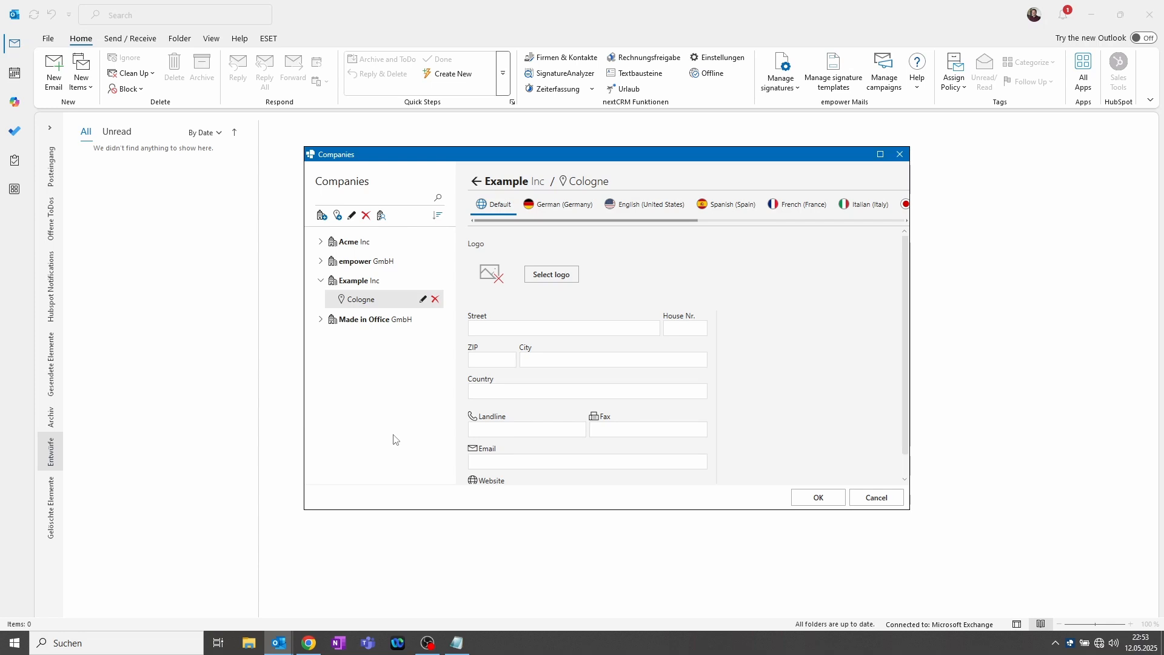
# Step: Fill in the street, house number, ZIP and city of Example Inc's Cologne location and save the changes
pyautogui.scroll(-1, 757, 354)
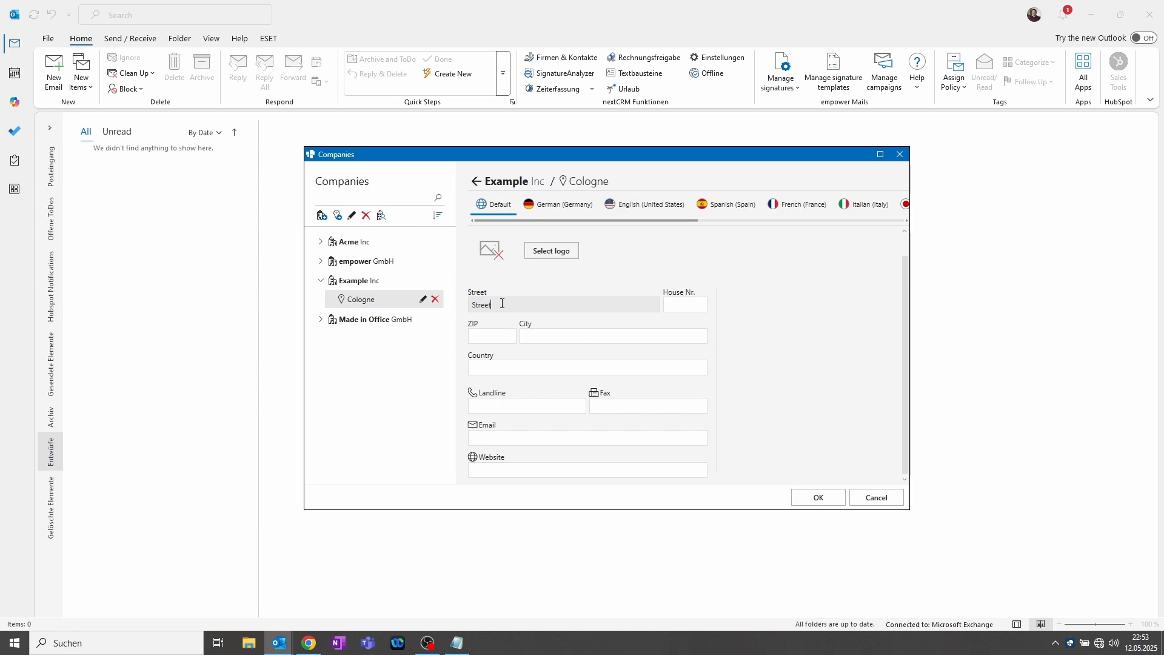
pyautogui.press('capslock')
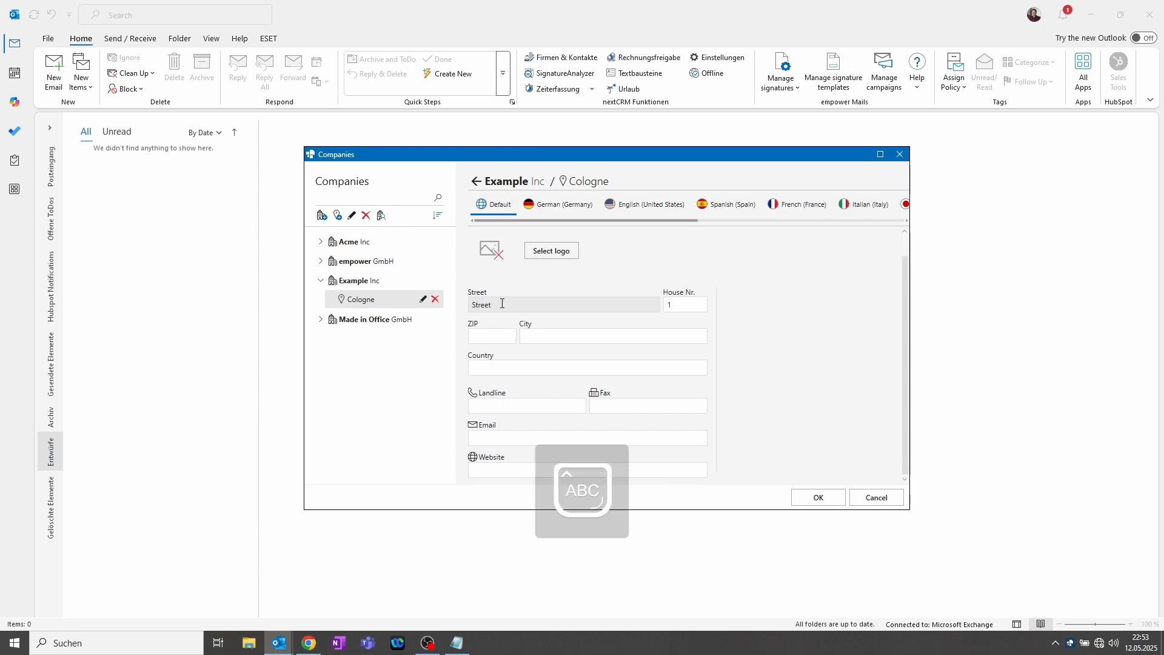
pyautogui.press('capslock')
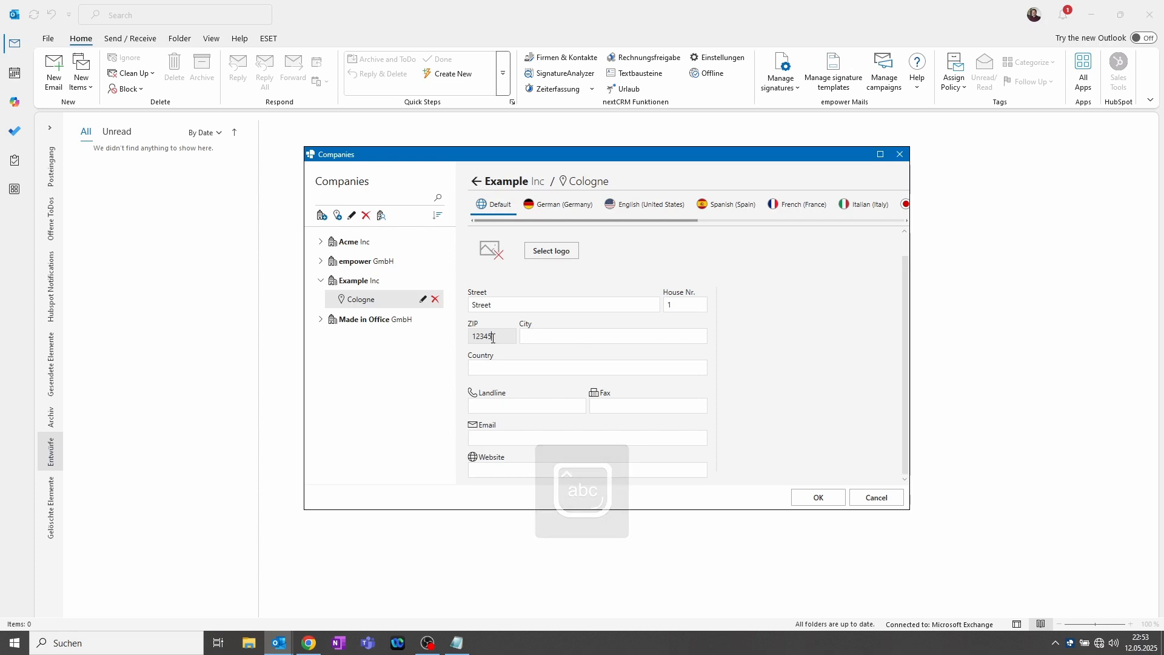
pyautogui.write('5')
pyautogui.write('Example')
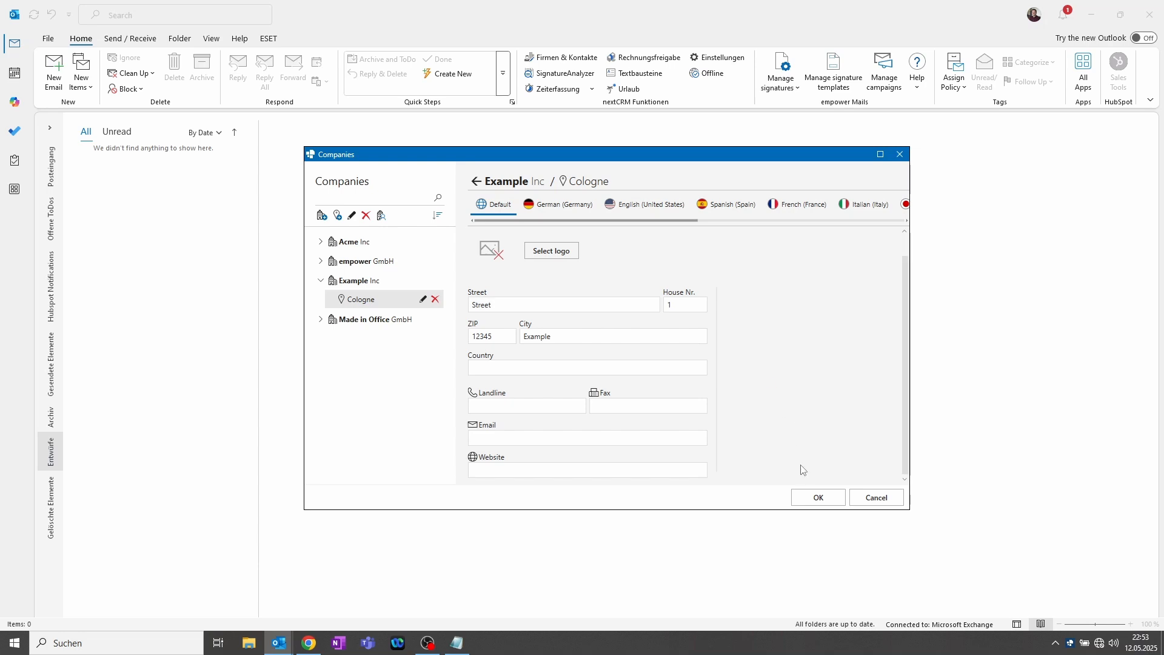
pyautogui.click(820, 503)
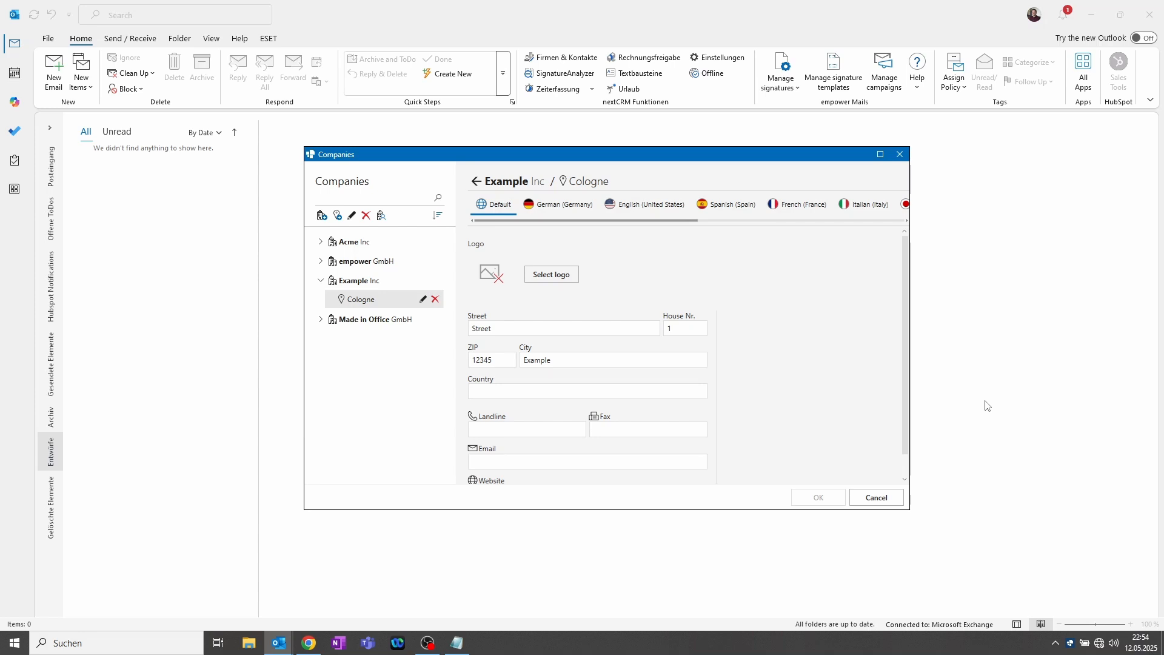
# Step: Examine Acme Inc's Cologne location and compare its details in the Default, German (Germany) and English (United States) versions
pyautogui.click(351, 242)
pyautogui.click(321, 242)
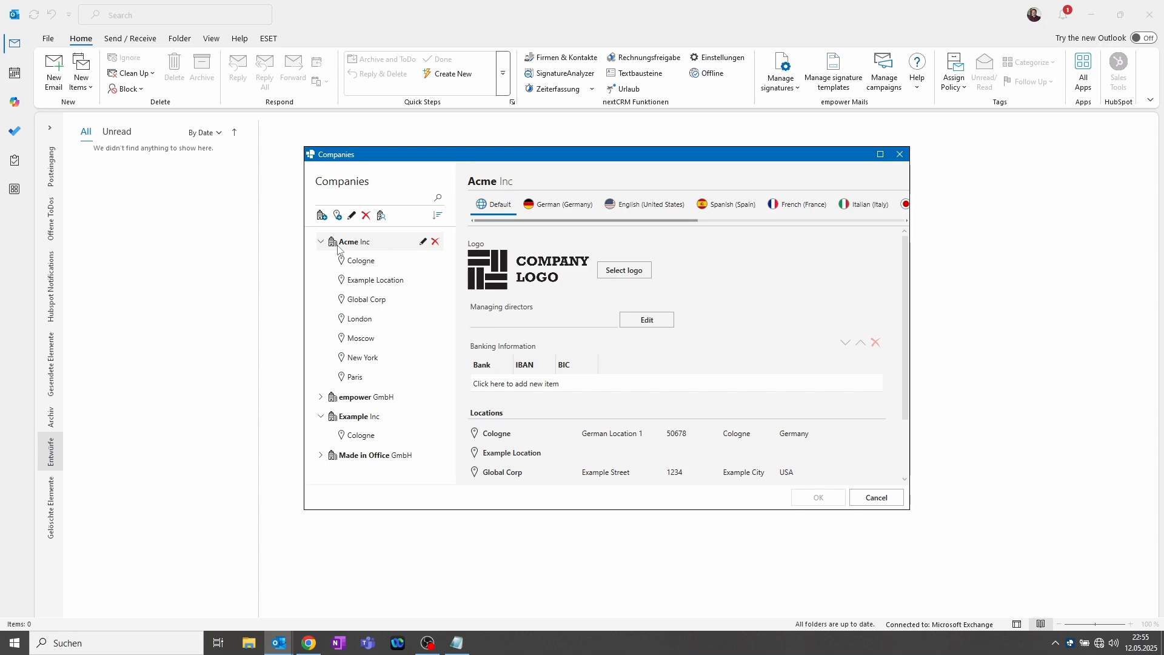
pyautogui.click(361, 267)
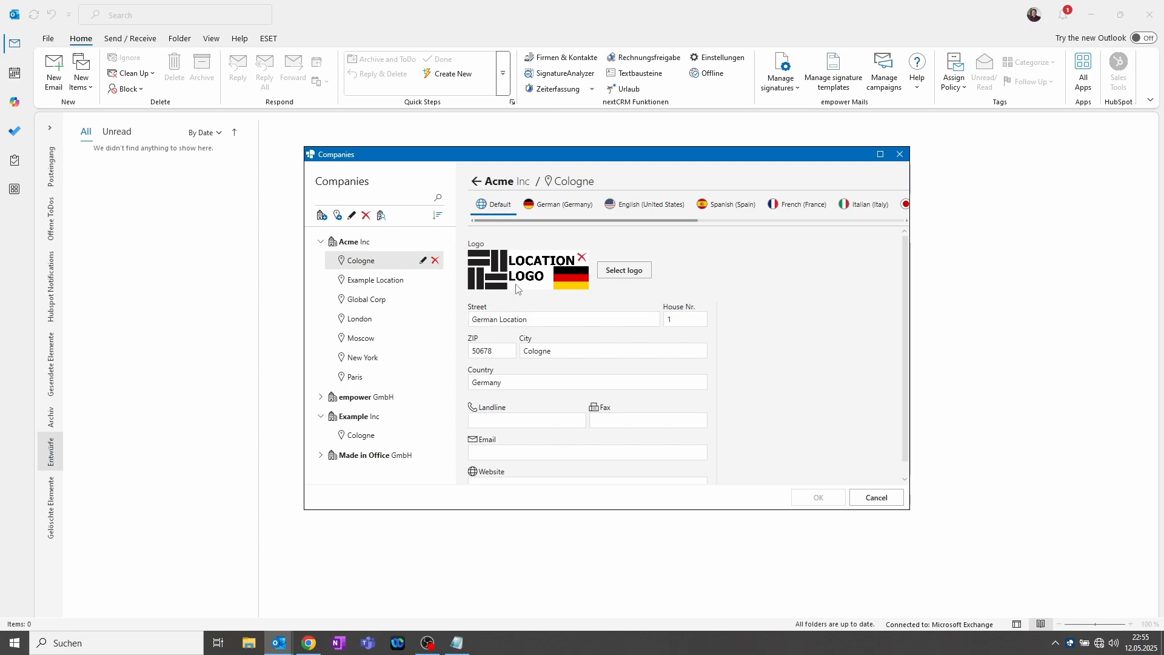
pyautogui.click(541, 209)
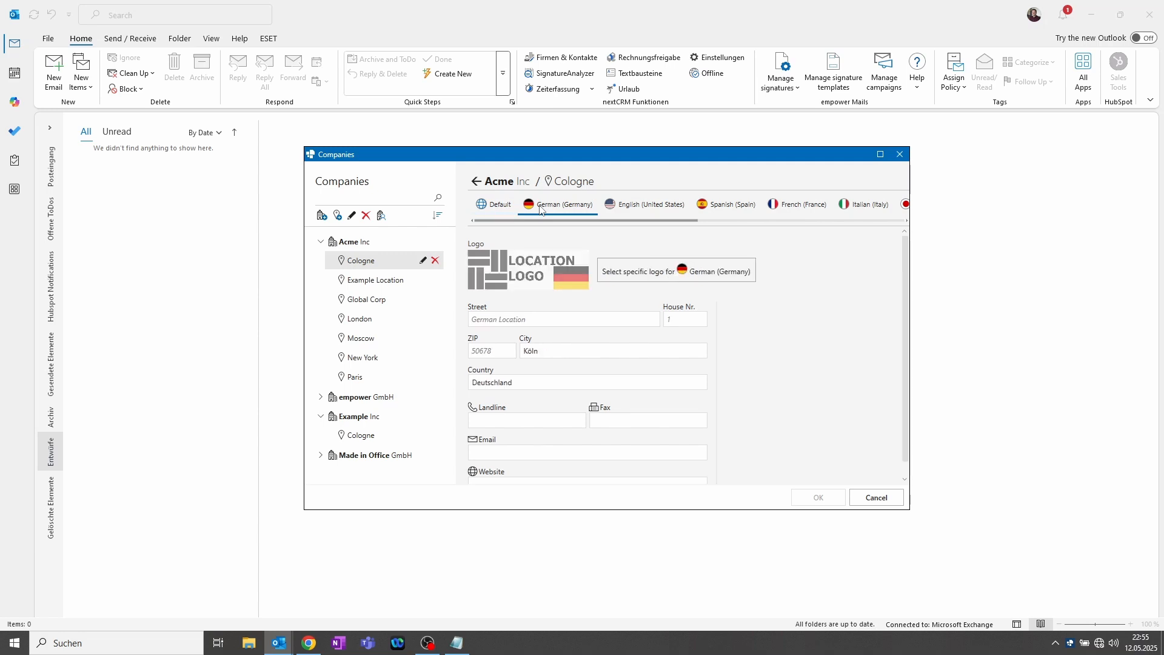
pyautogui.click(634, 208)
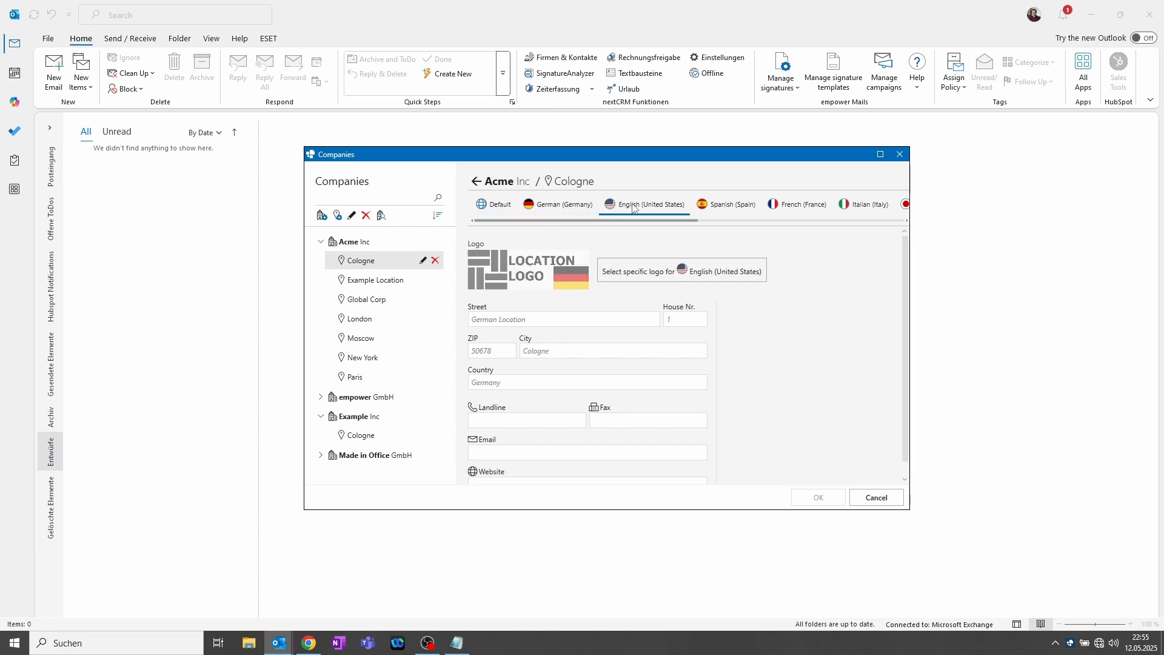
pyautogui.click(553, 207)
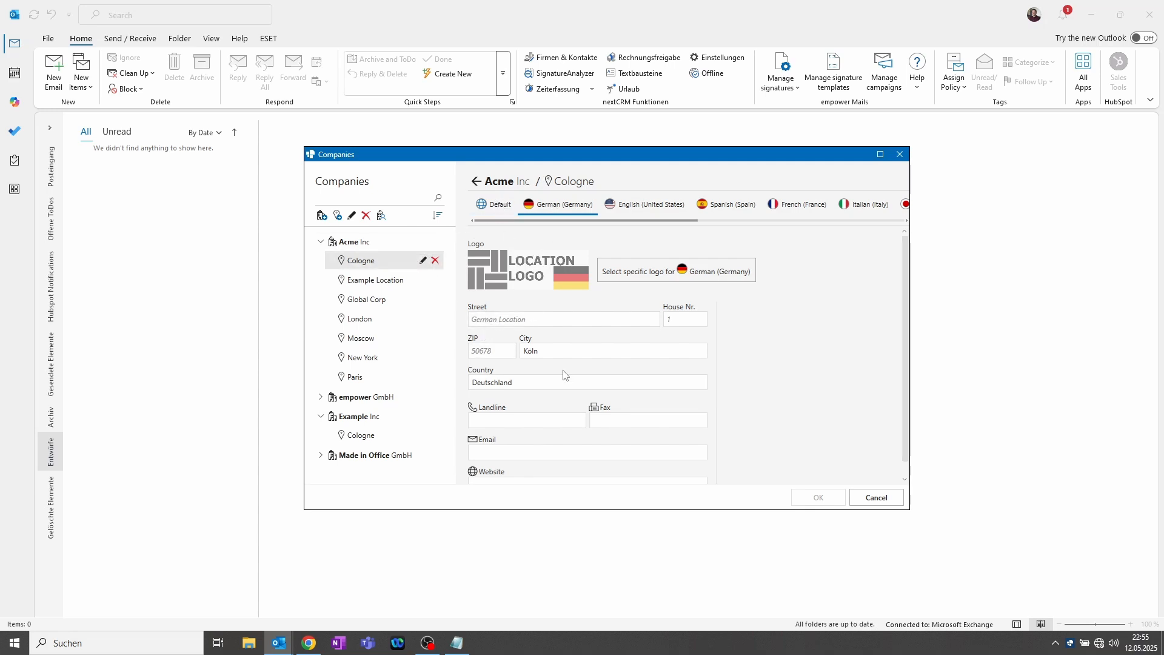
pyautogui.click(499, 210)
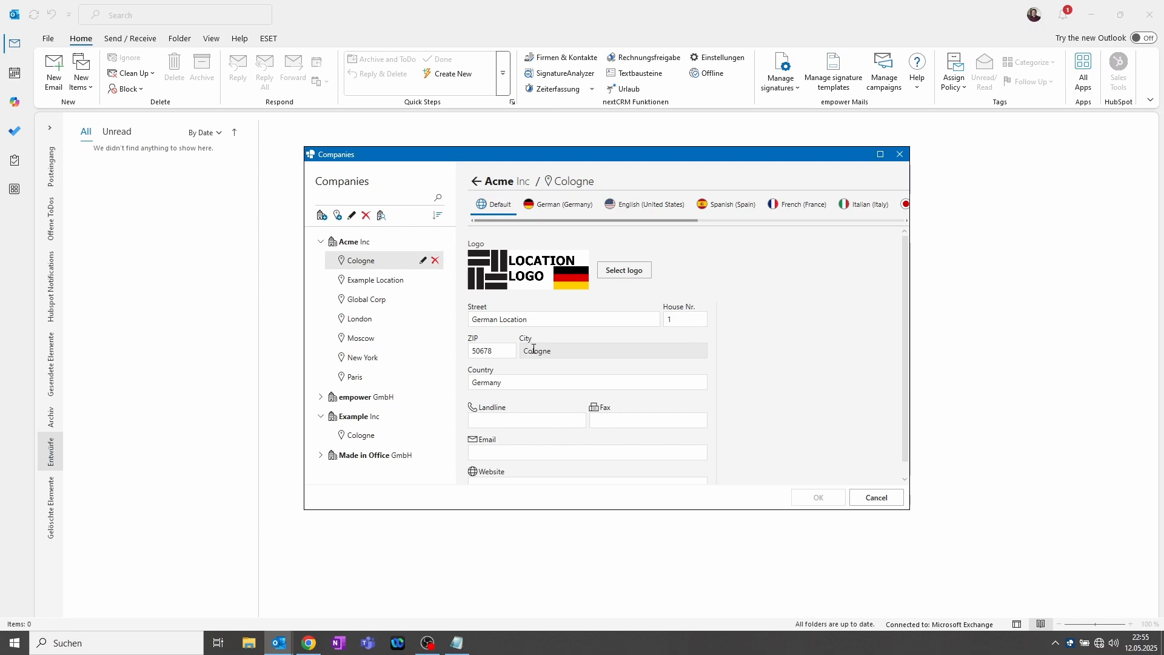
pyautogui.click(550, 207)
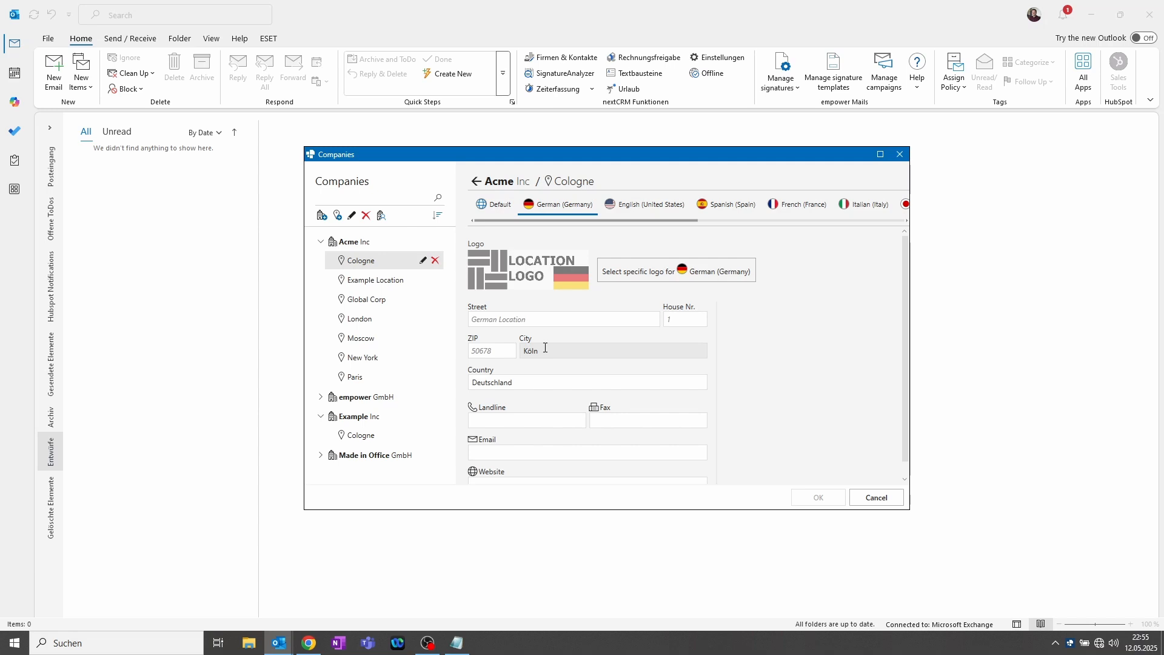
pyautogui.click(494, 208)
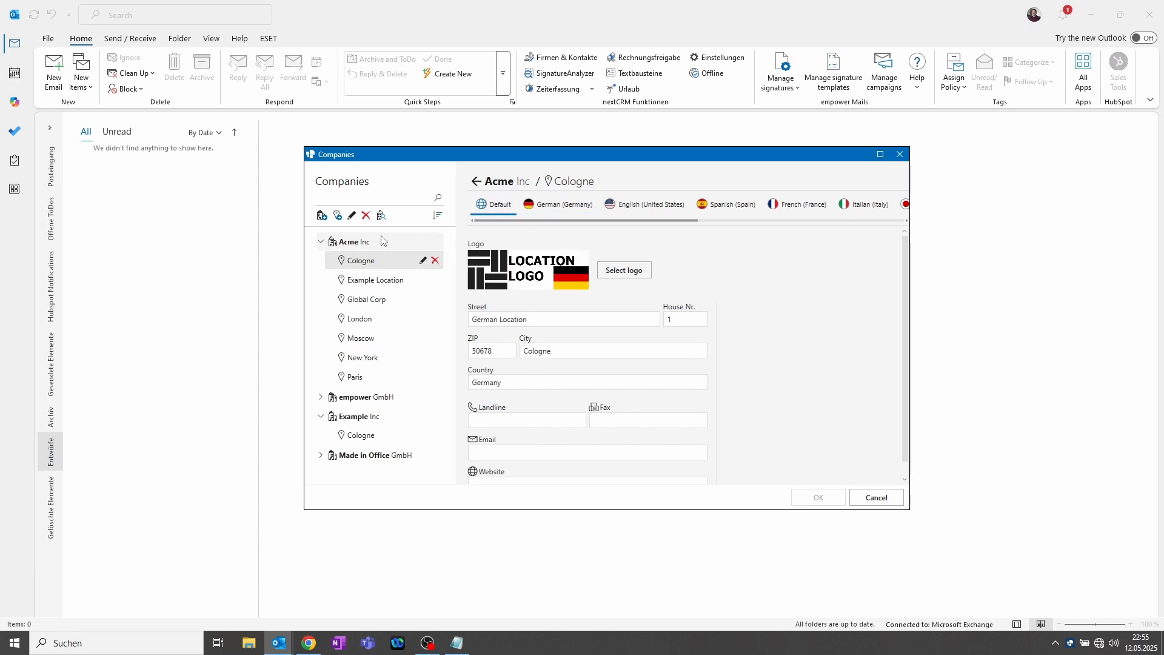
# Step: Review Acme Inc's company permissions and the option to add a user or group, and close company management without changes
pyautogui.click(354, 243)
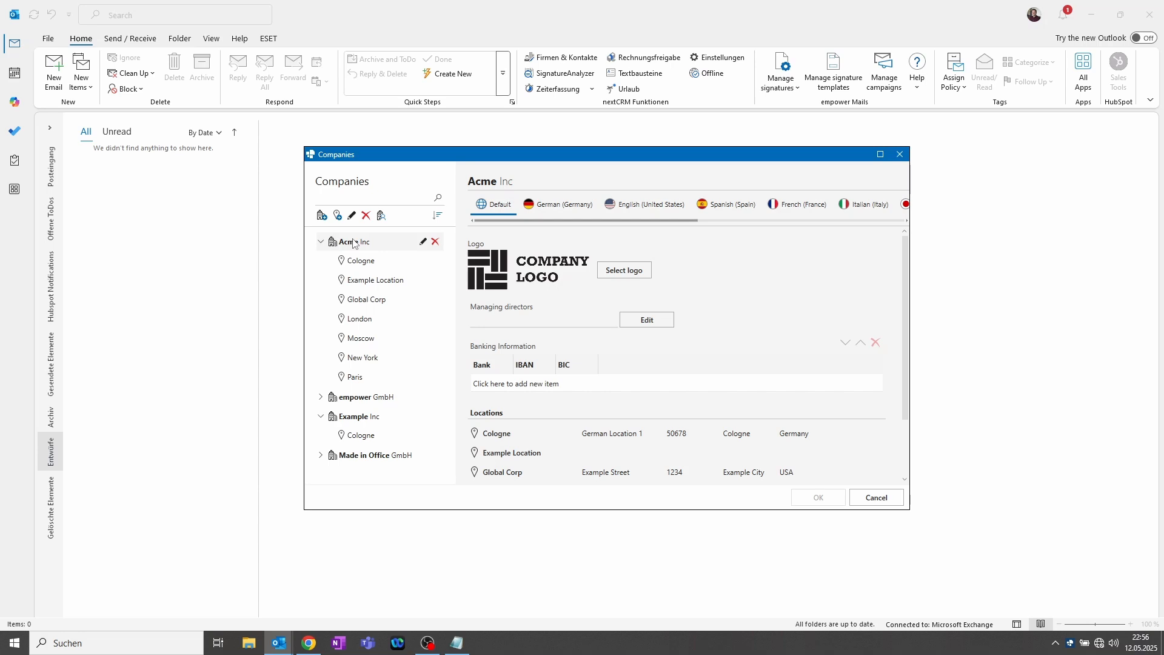
pyautogui.click(381, 216)
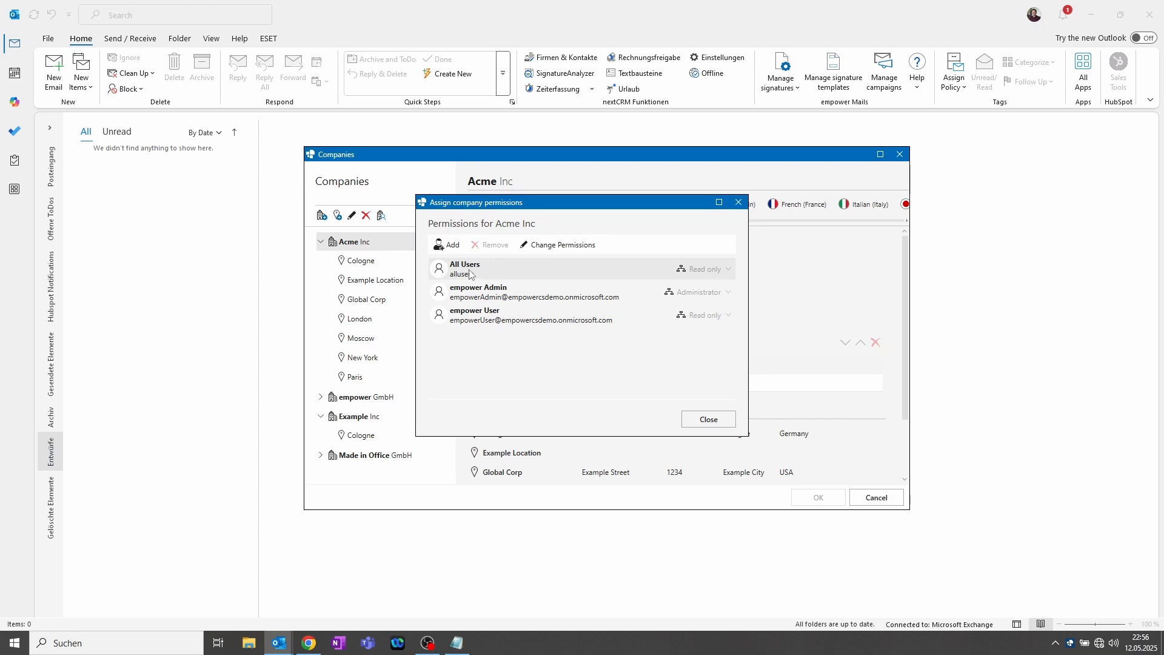
pyautogui.click(450, 246)
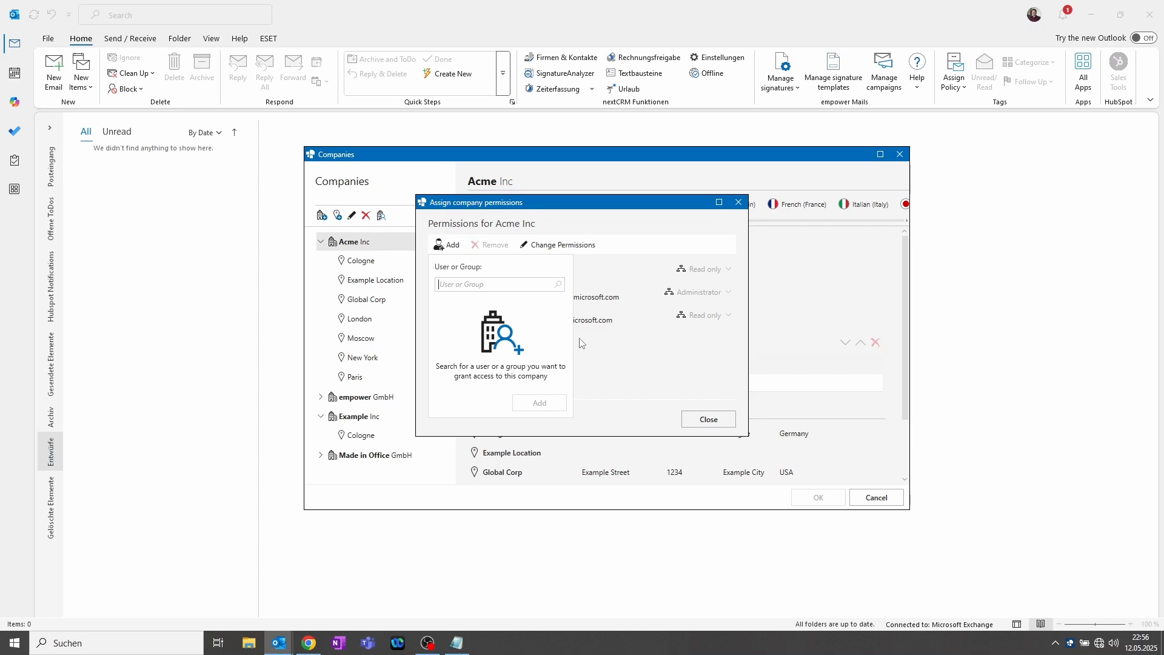
pyautogui.click(614, 348)
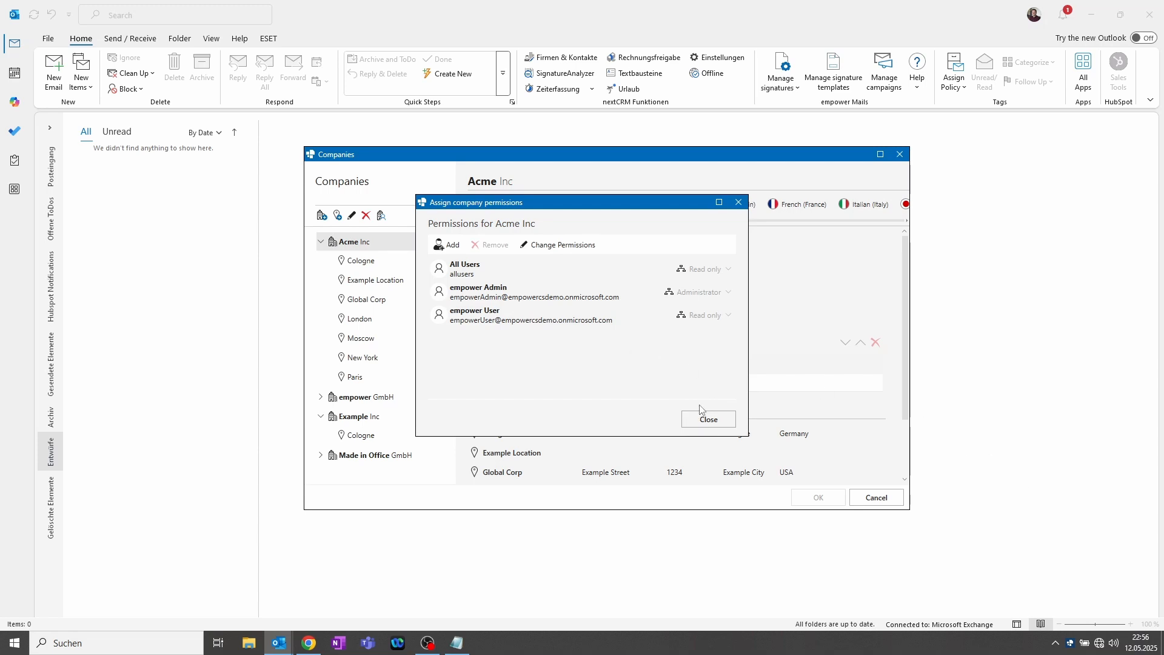
pyautogui.click(708, 420)
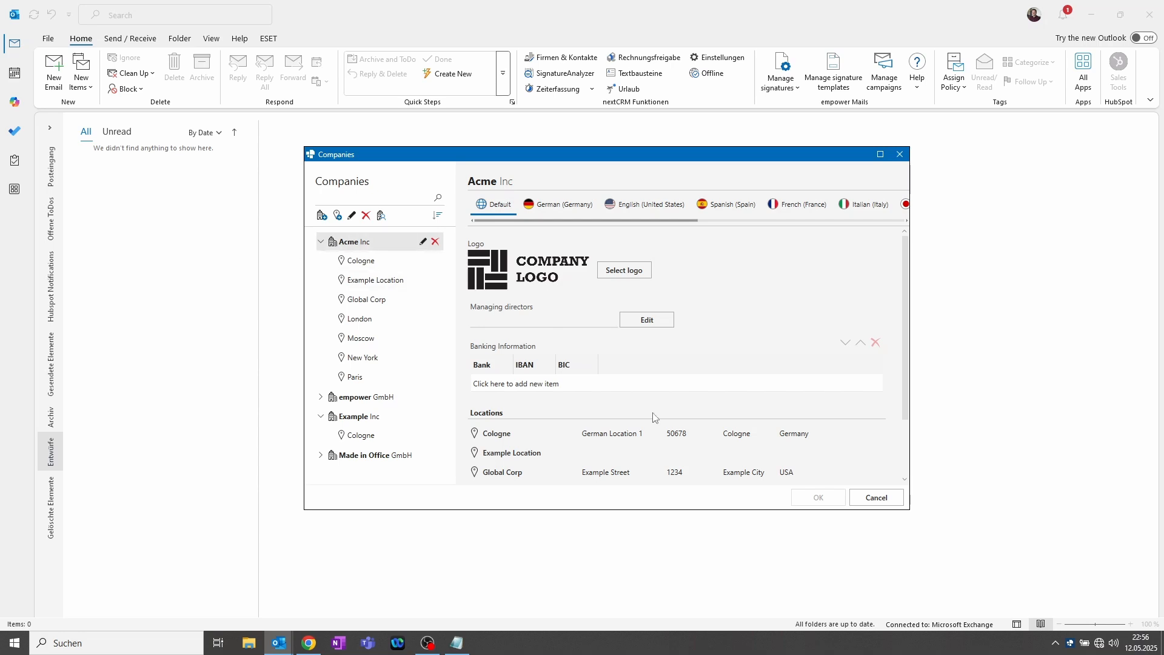
pyautogui.click(877, 497)
# Step: Open the signature management overview of the configured signatures and move its window toward the middle of the screen
pyautogui.click(791, 89)
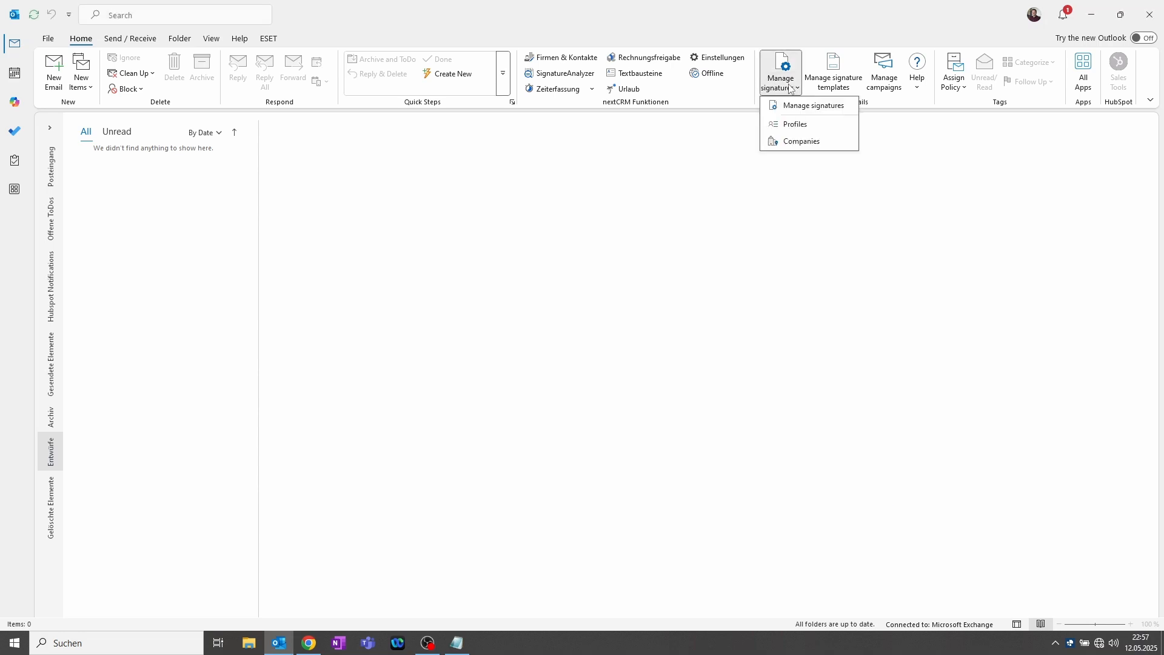
pyautogui.click(804, 106)
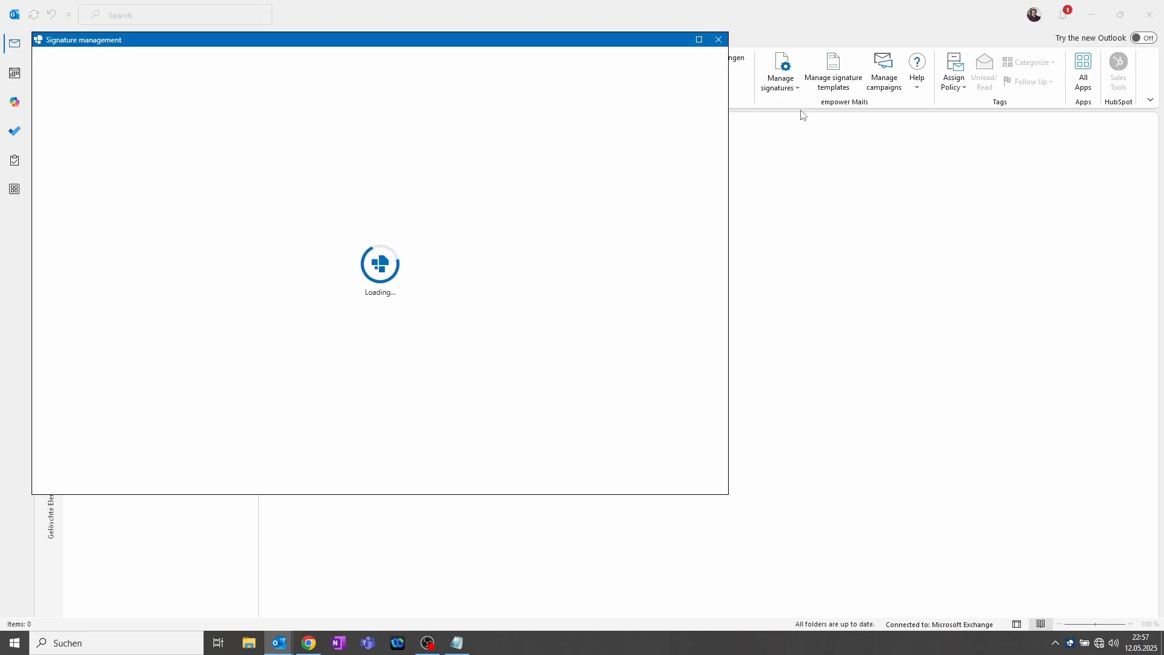
pyautogui.moveTo(317, 47); pyautogui.dragTo(467, 91)
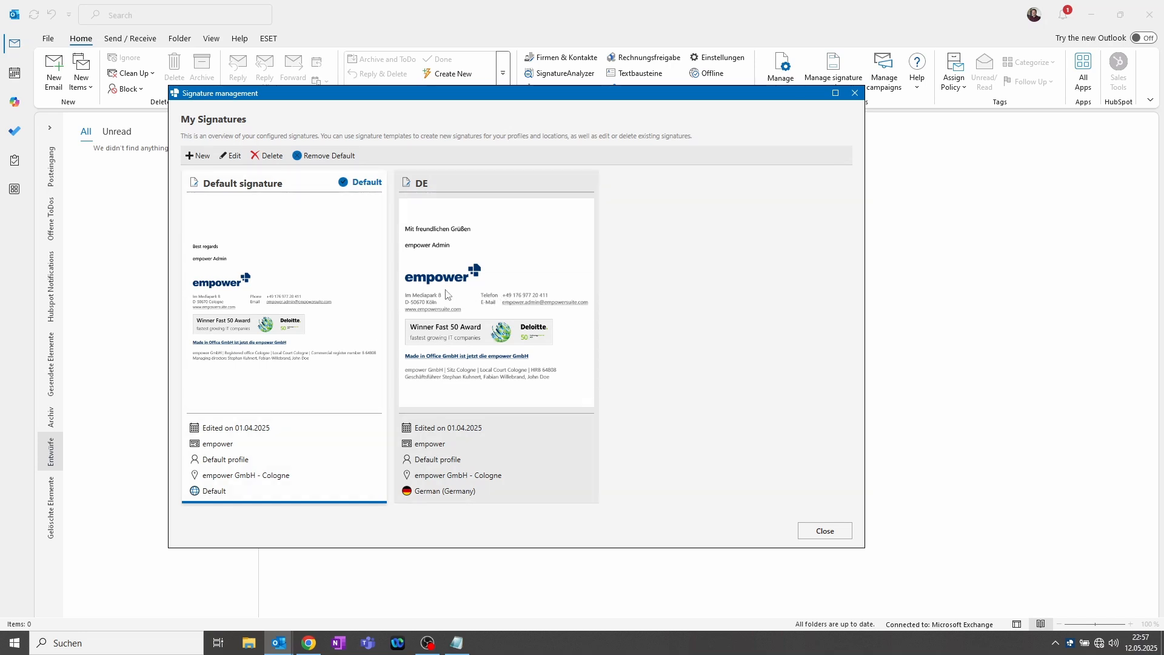
# Step: Create a new signature named "ACME Signature" for the Cologne location of Acme Inc
pyautogui.click(201, 156)
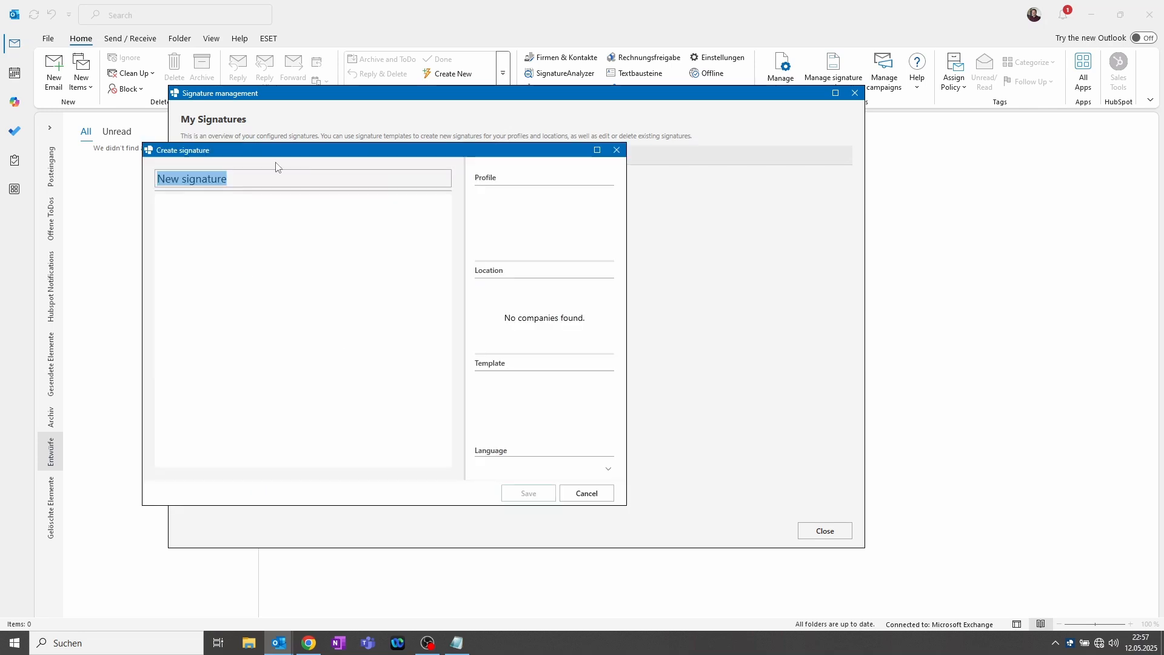
pyautogui.write('AC')
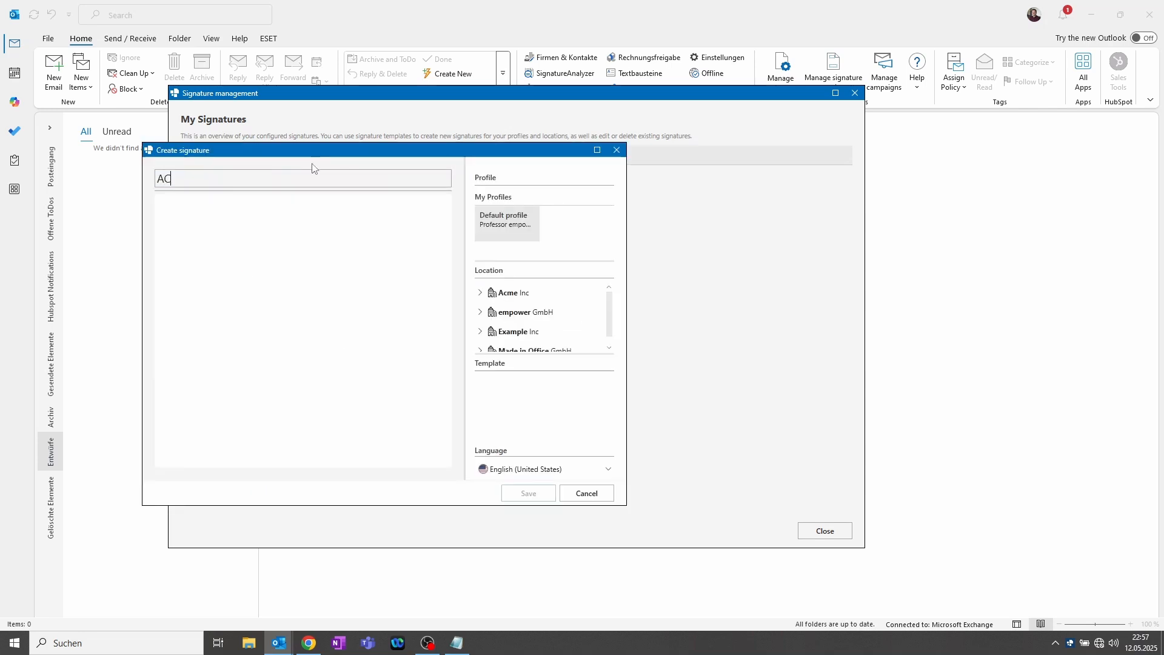
pyautogui.write('ME Signature')
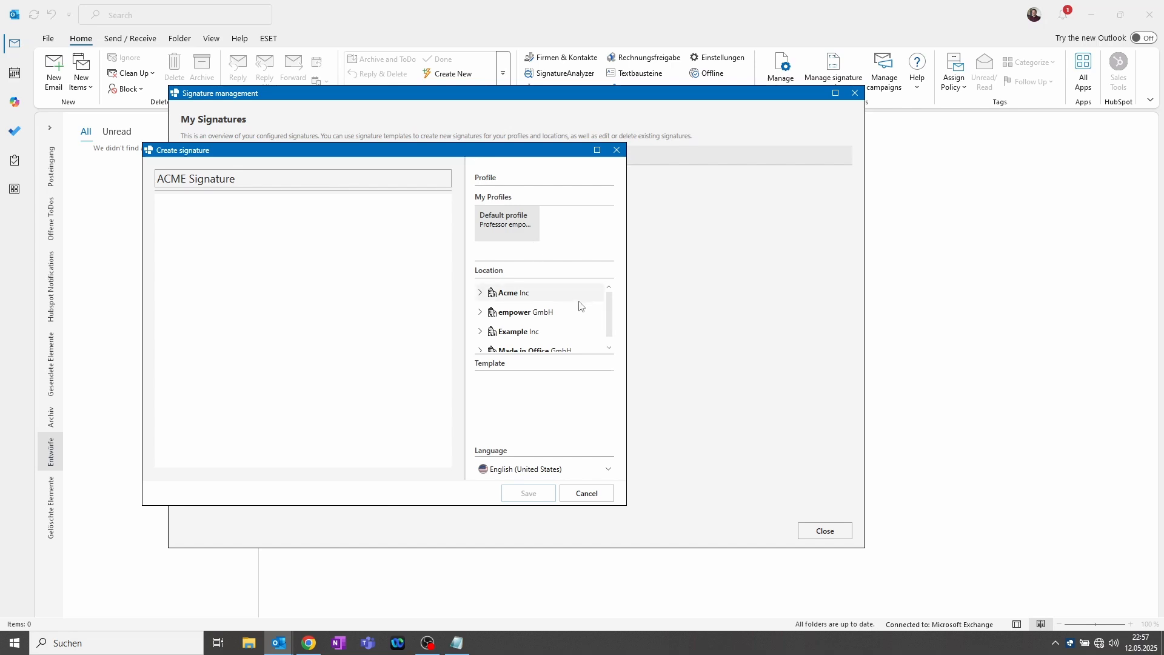
pyautogui.click(480, 294)
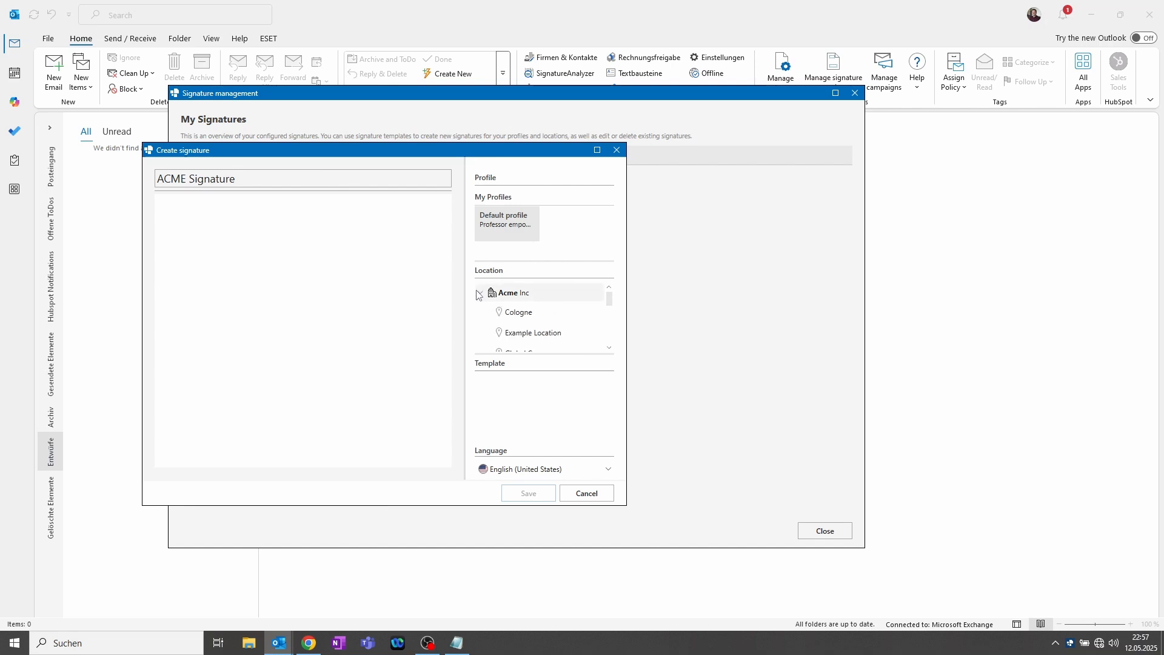
pyautogui.click(518, 312)
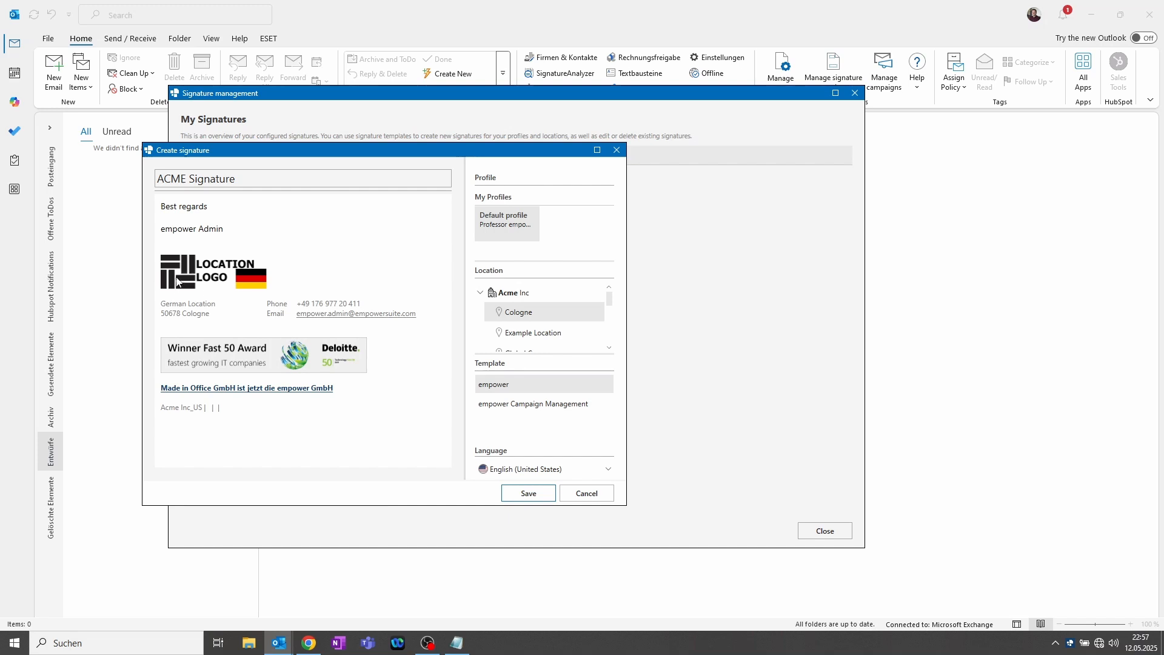
# Step: Preview the new signature with Acme Inc's London location and switch it back to the Cologne location
pyautogui.moveTo(330, 150); pyautogui.dragTo(722, 142)
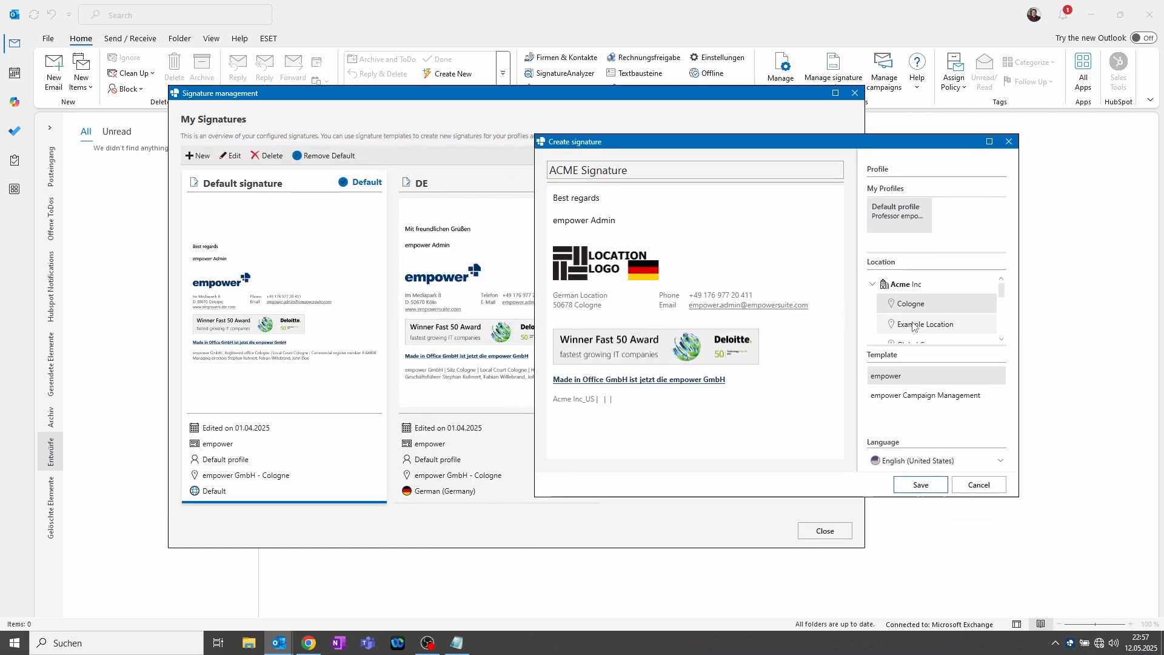
pyautogui.moveTo(1003, 295); pyautogui.dragTo(1003, 302)
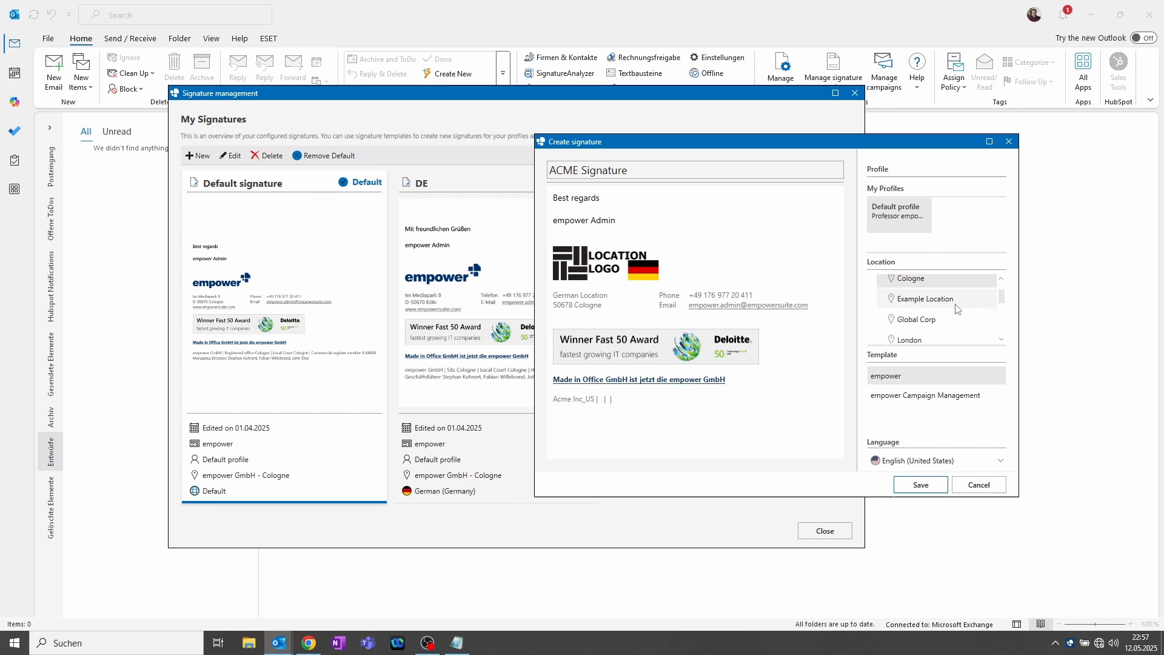
pyautogui.click(911, 334)
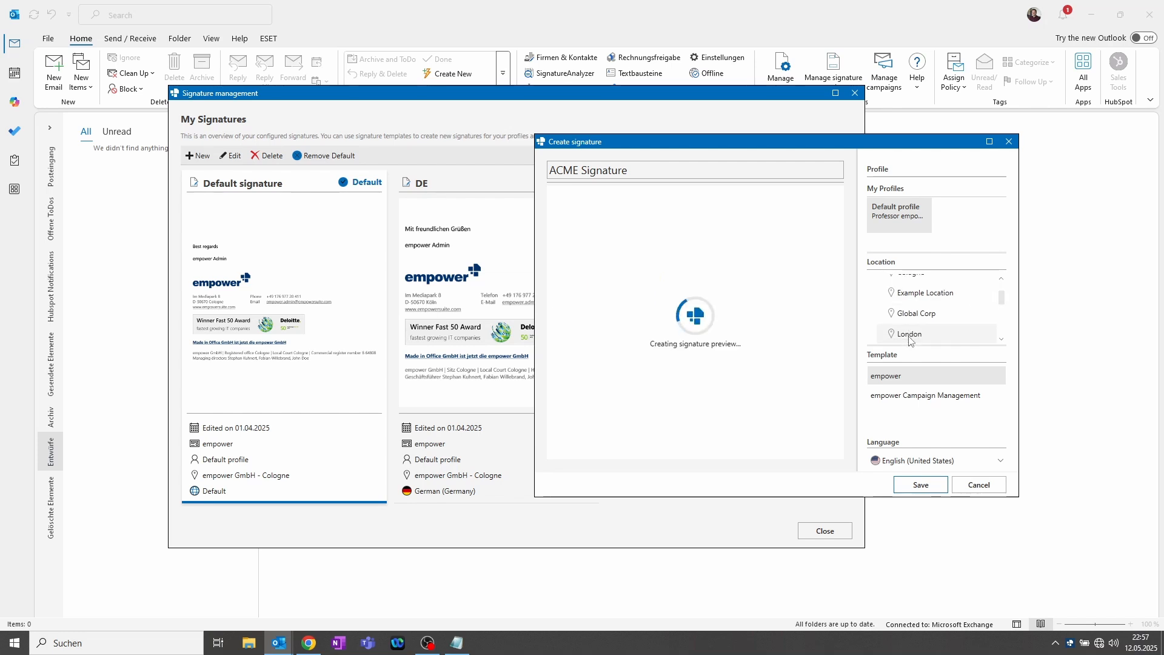
pyautogui.scroll(3, 916, 324)
pyautogui.click(916, 306)
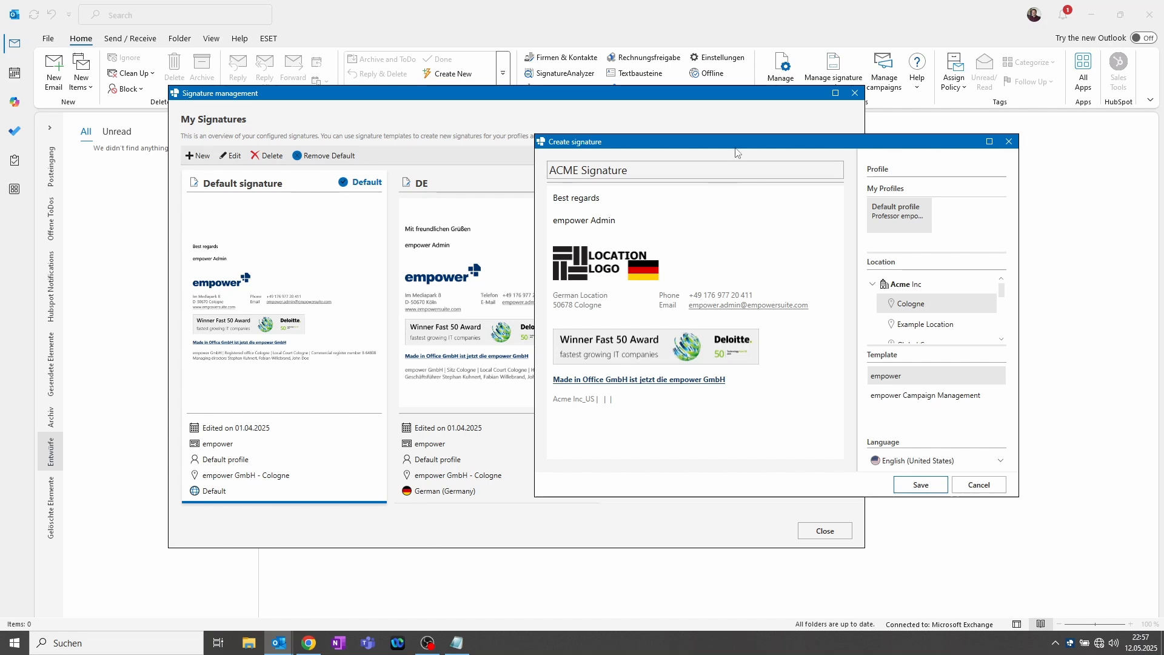
# Step: Preview the signature in German (Germany) and set its language back to English (United States)
pyautogui.moveTo(731, 143); pyautogui.dragTo(608, 122)
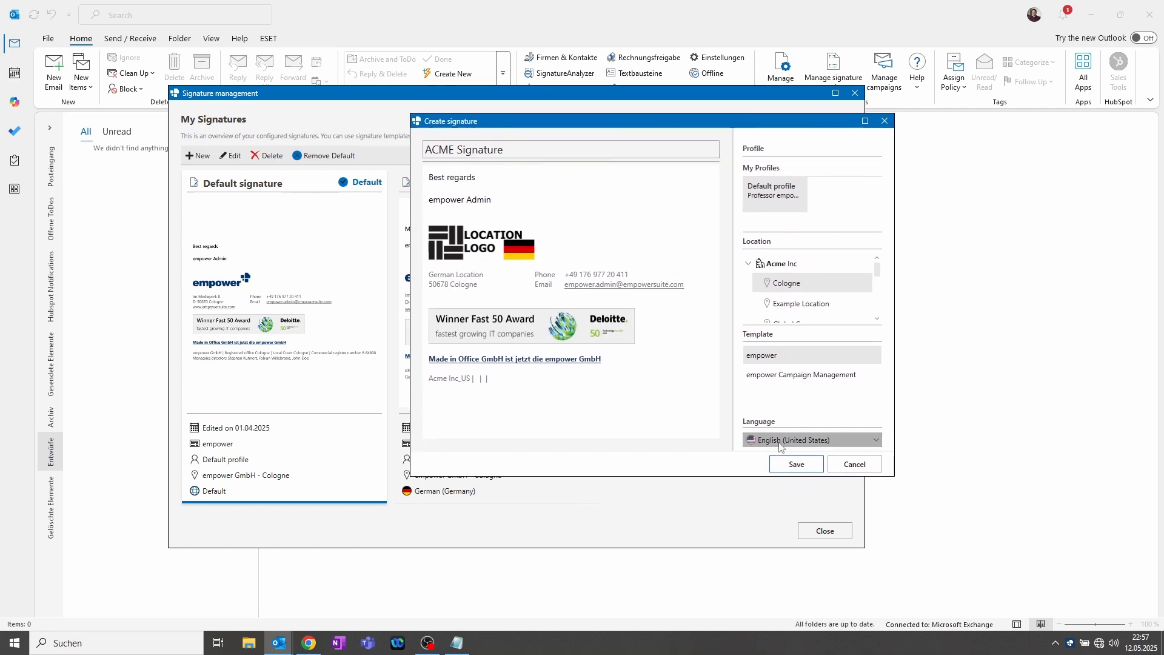
pyautogui.click(882, 442)
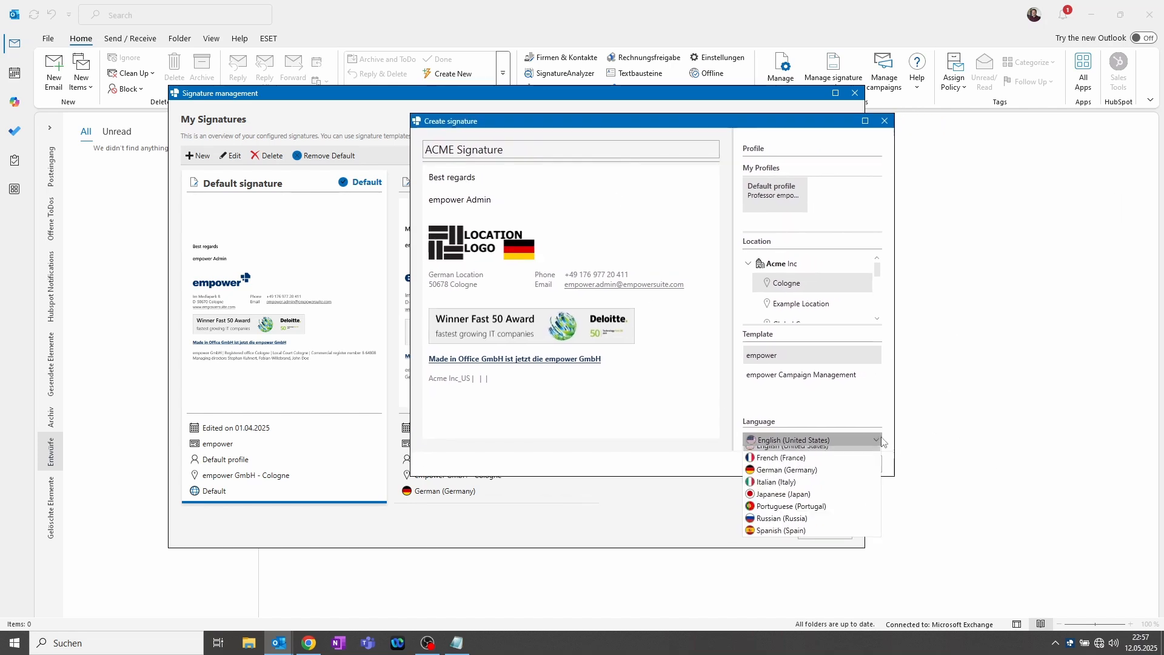
pyautogui.click(770, 516)
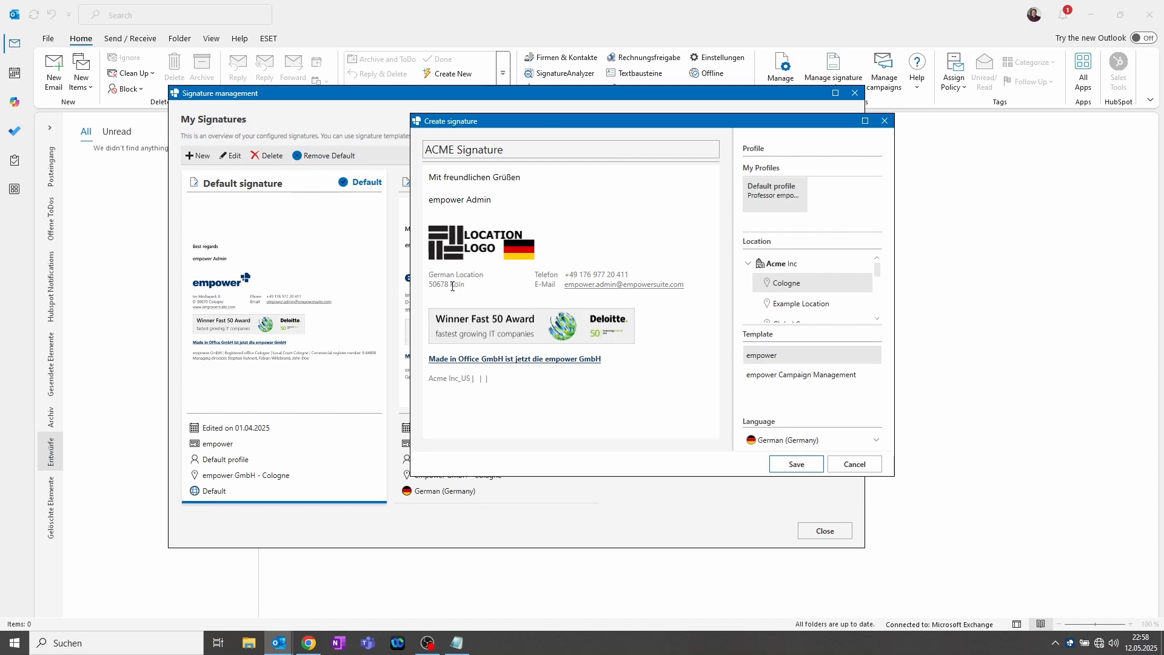
pyautogui.click(813, 437)
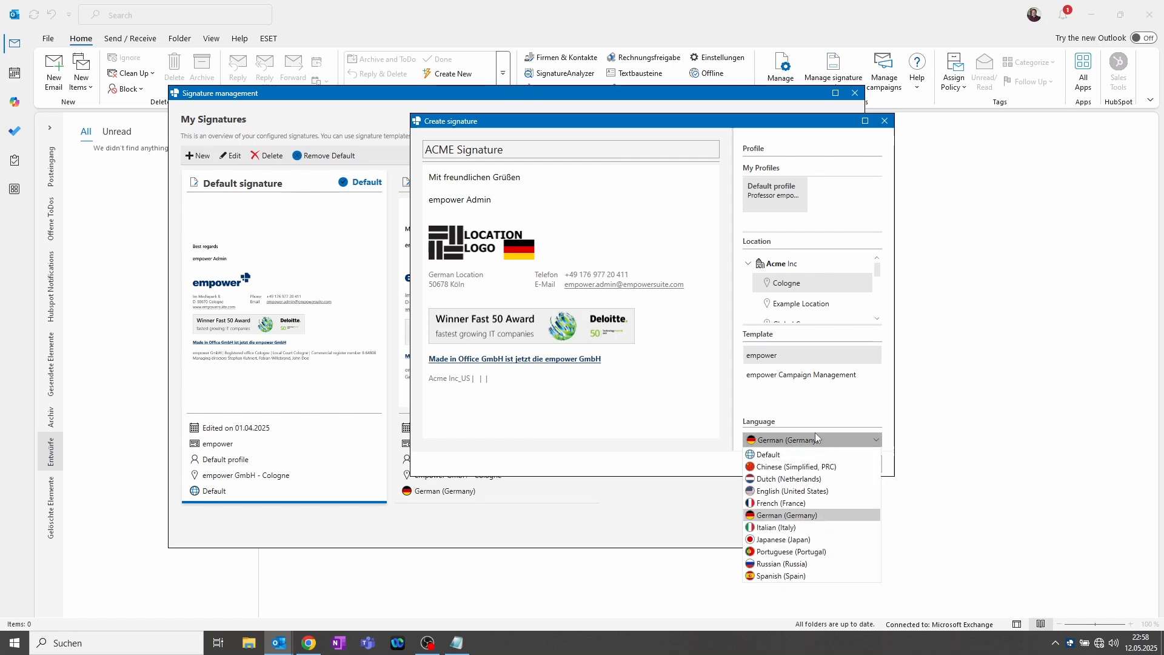
pyautogui.click(773, 491)
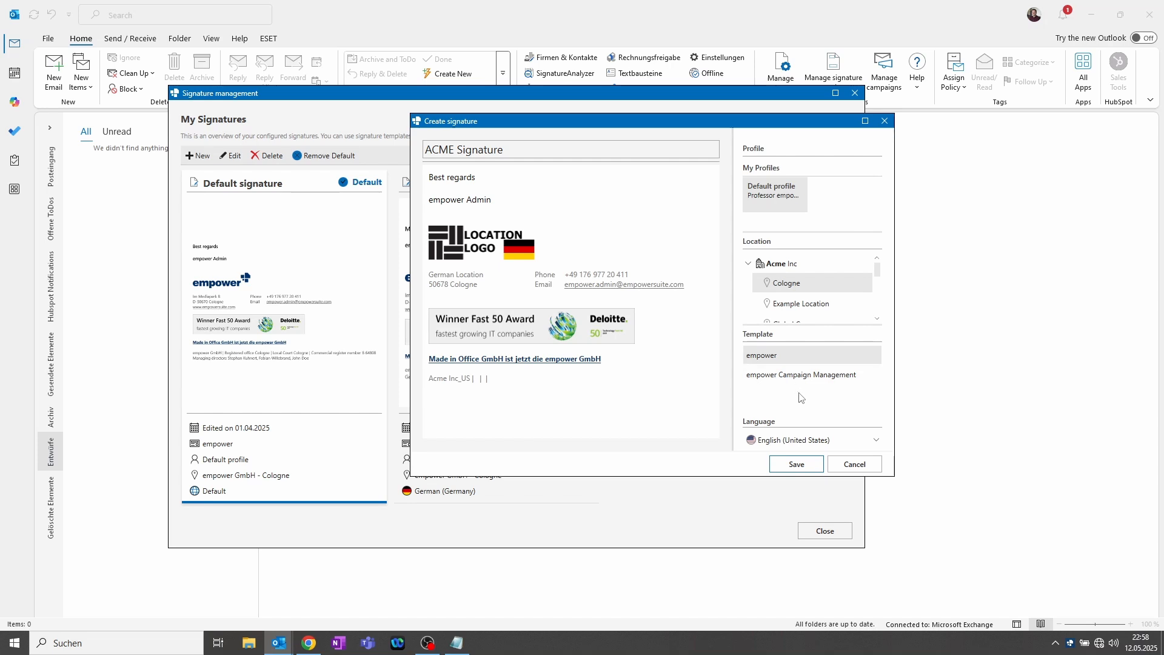
# Step: Save the new ACME Signature and close signature management
pyautogui.click(798, 465)
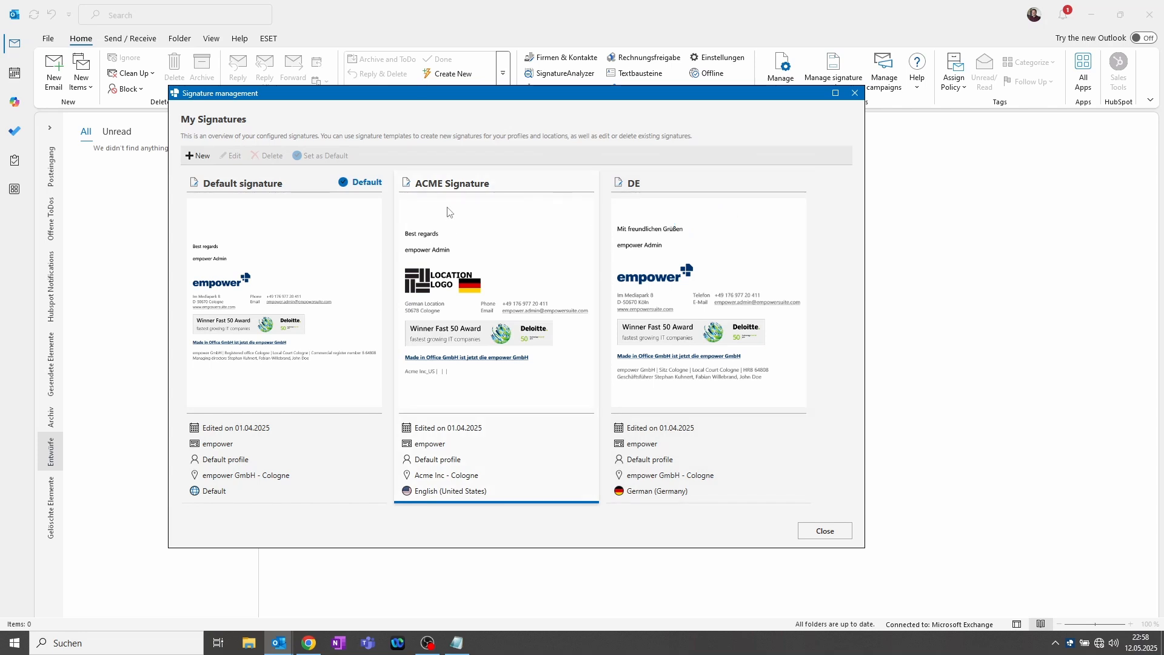
pyautogui.click(825, 531)
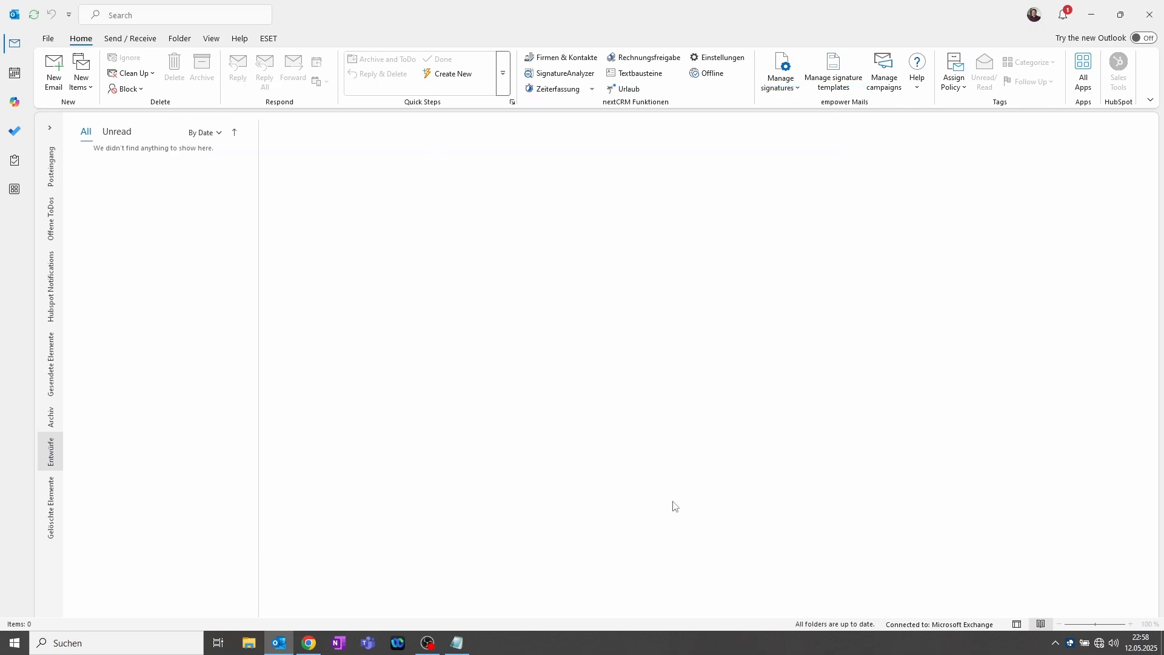
# Step: Start a new email and replace its signature with the ACME Signature
pyautogui.click(55, 74)
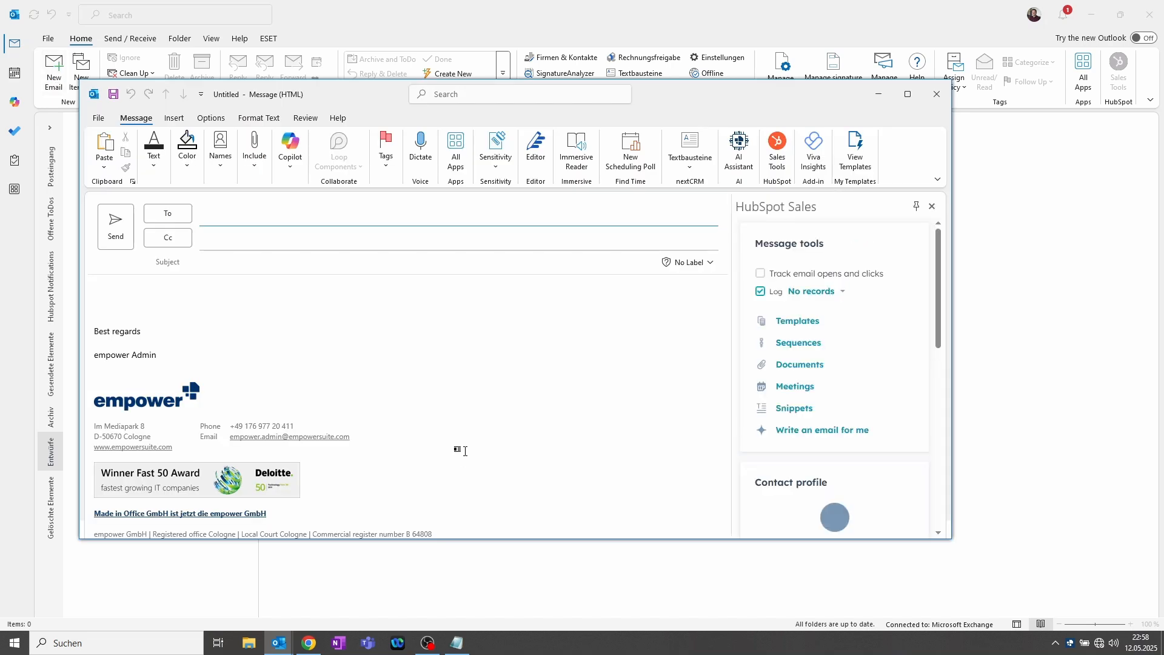
pyautogui.click(175, 120)
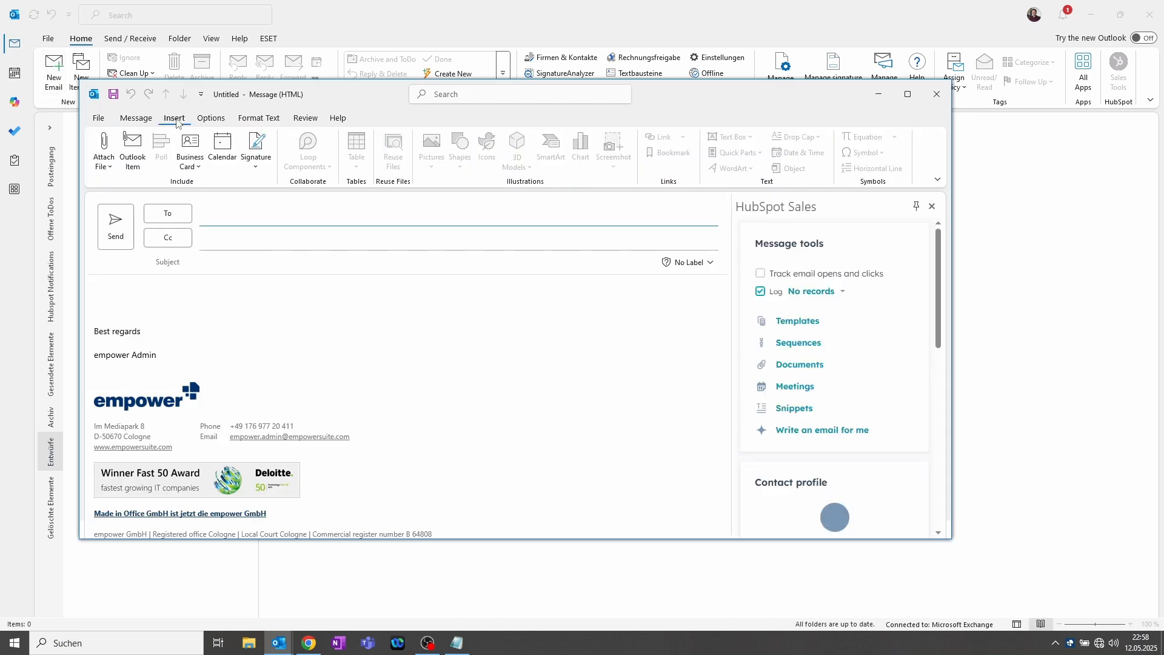
pyautogui.click(256, 154)
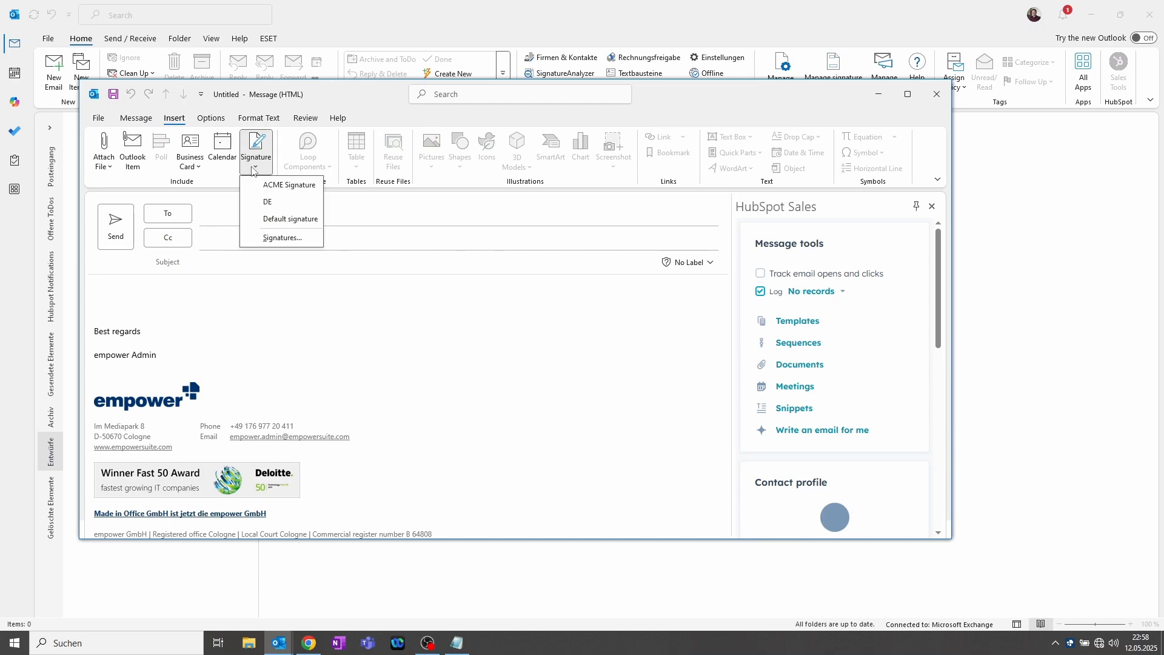
pyautogui.click(267, 202)
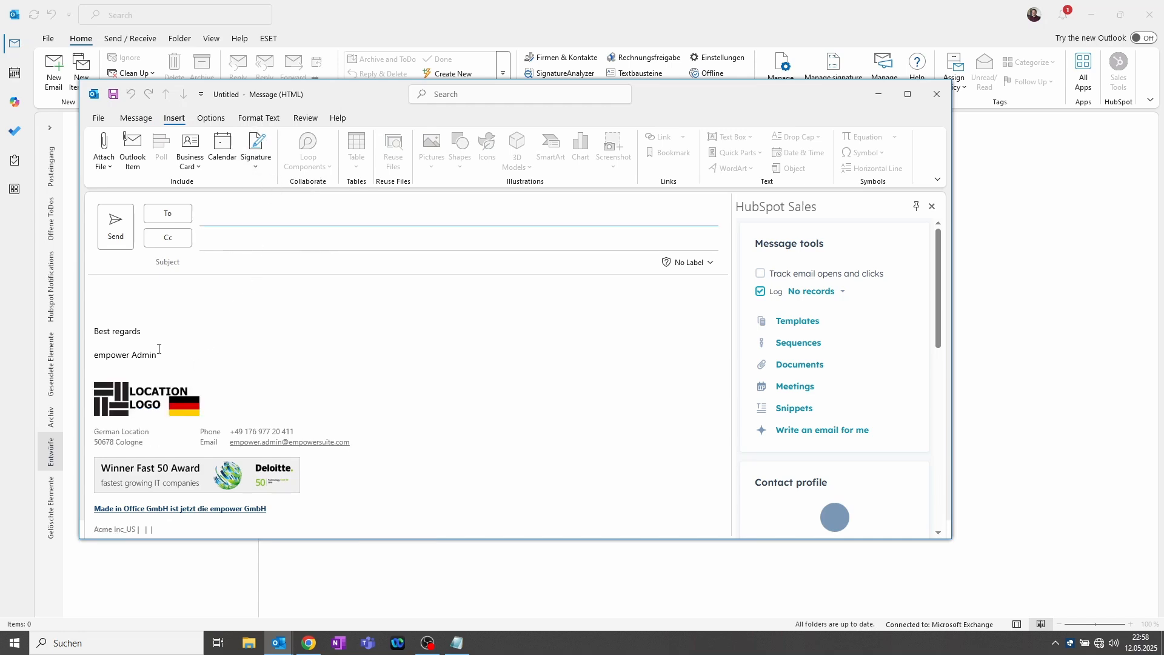
# Step: Switch the signature of the open email draft to the Default signature
pyautogui.click(137, 119)
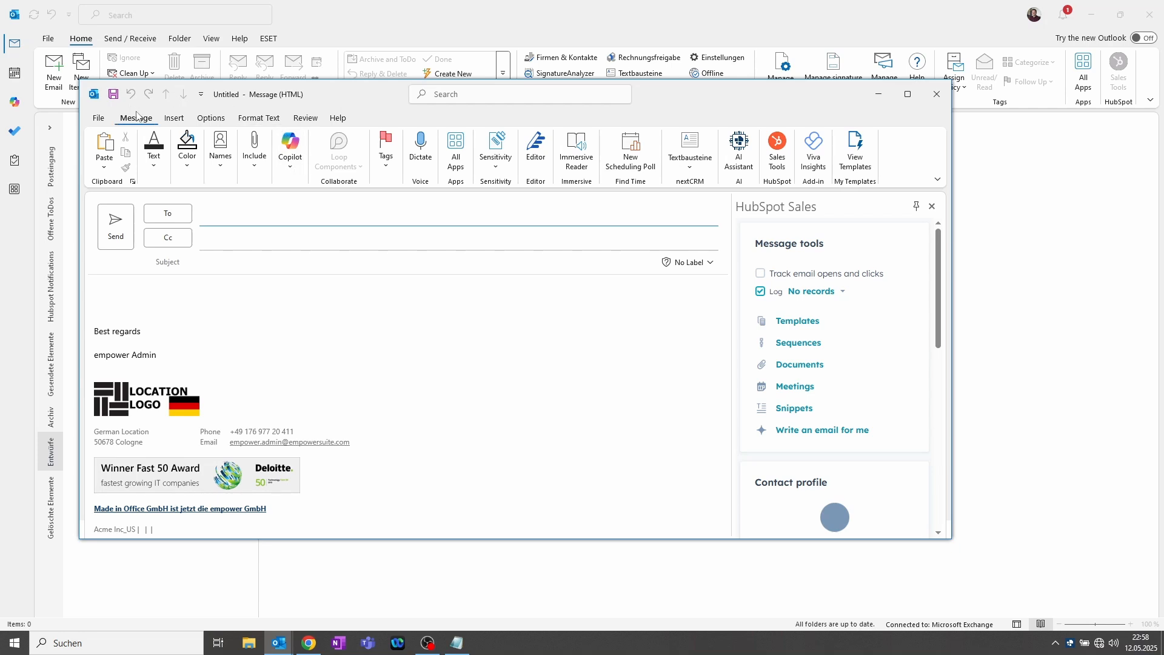
pyautogui.click(254, 164)
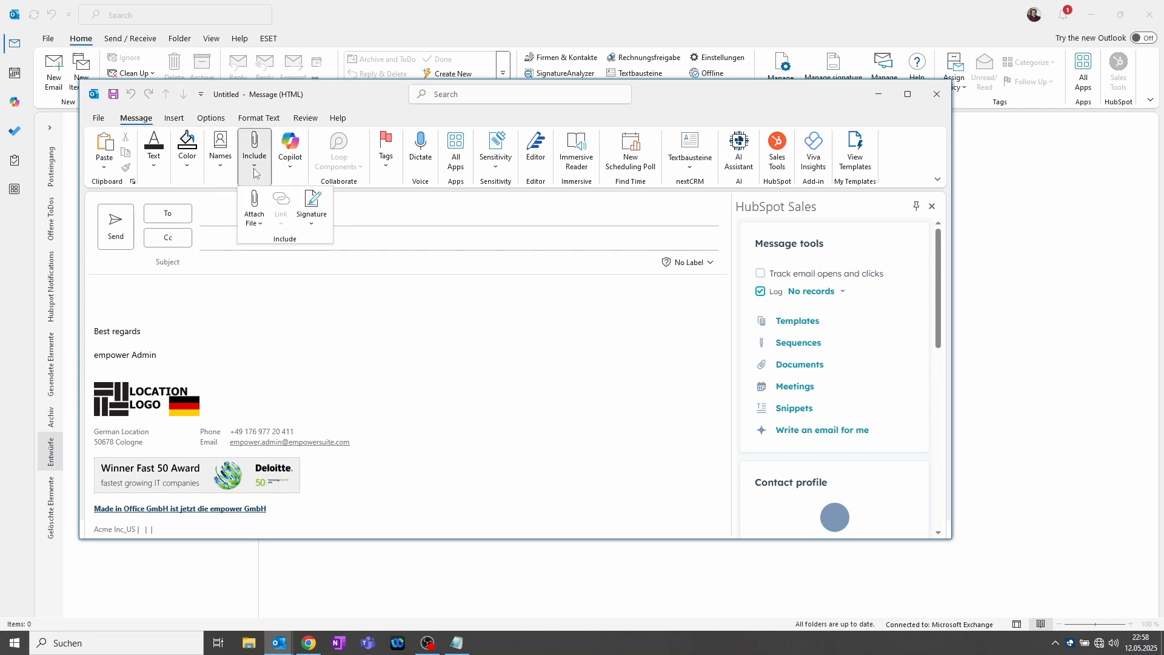
pyautogui.click(316, 228)
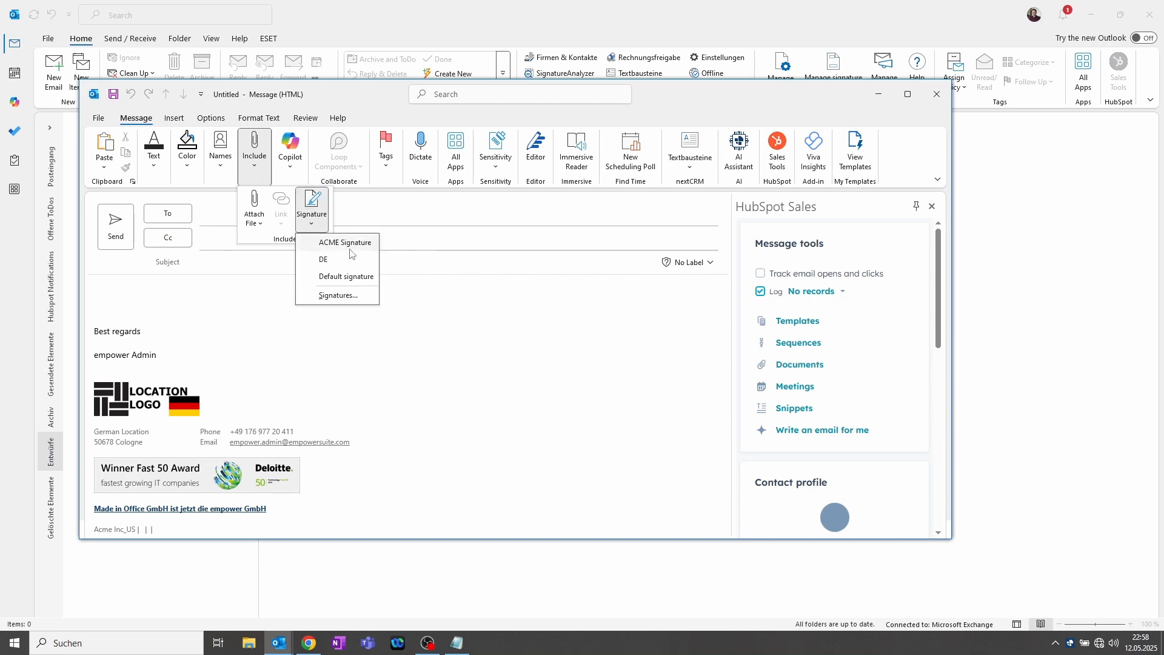
pyautogui.click(336, 279)
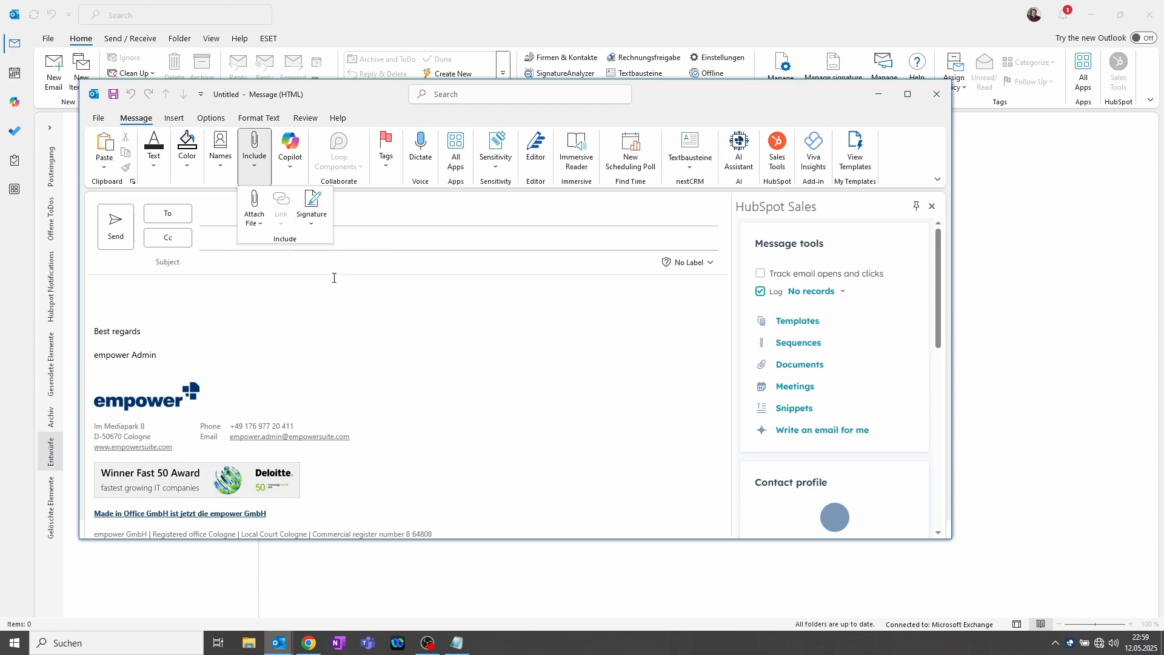